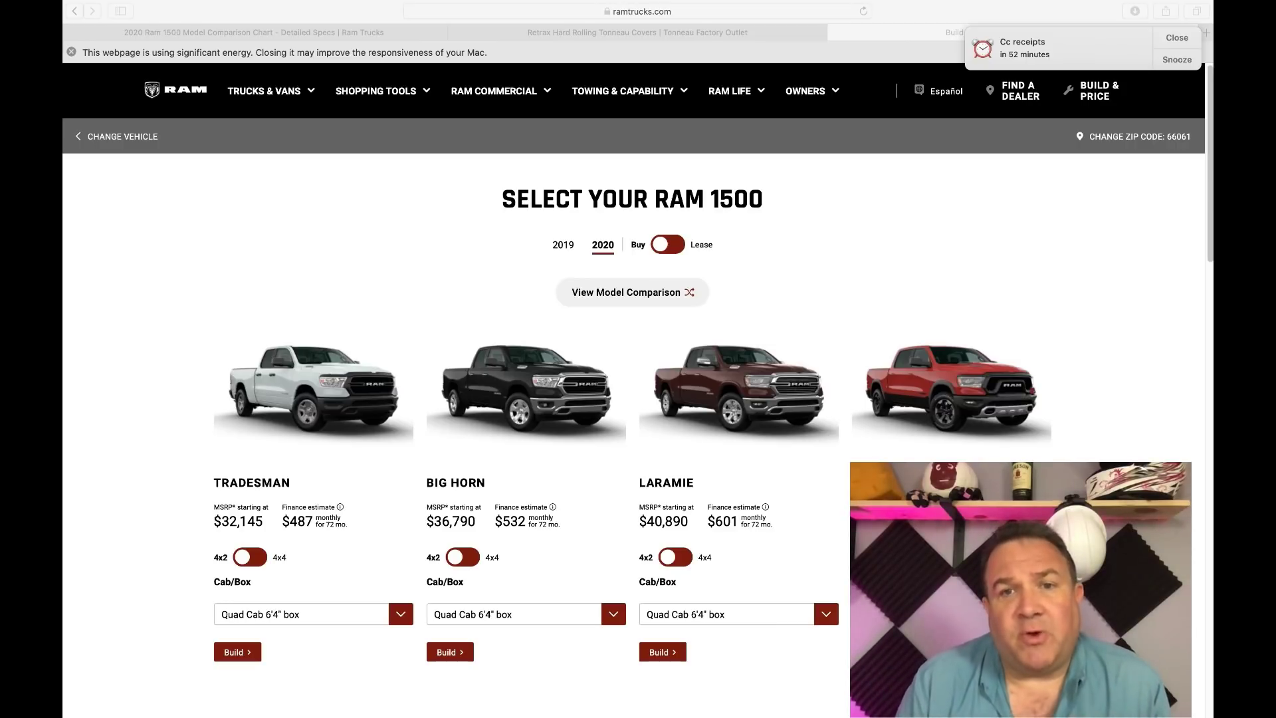
Step: Switch to the Ram 1500 comparison chart and scroll Detailed Specs down to the Suspension rows
key("ctrl+Tab")
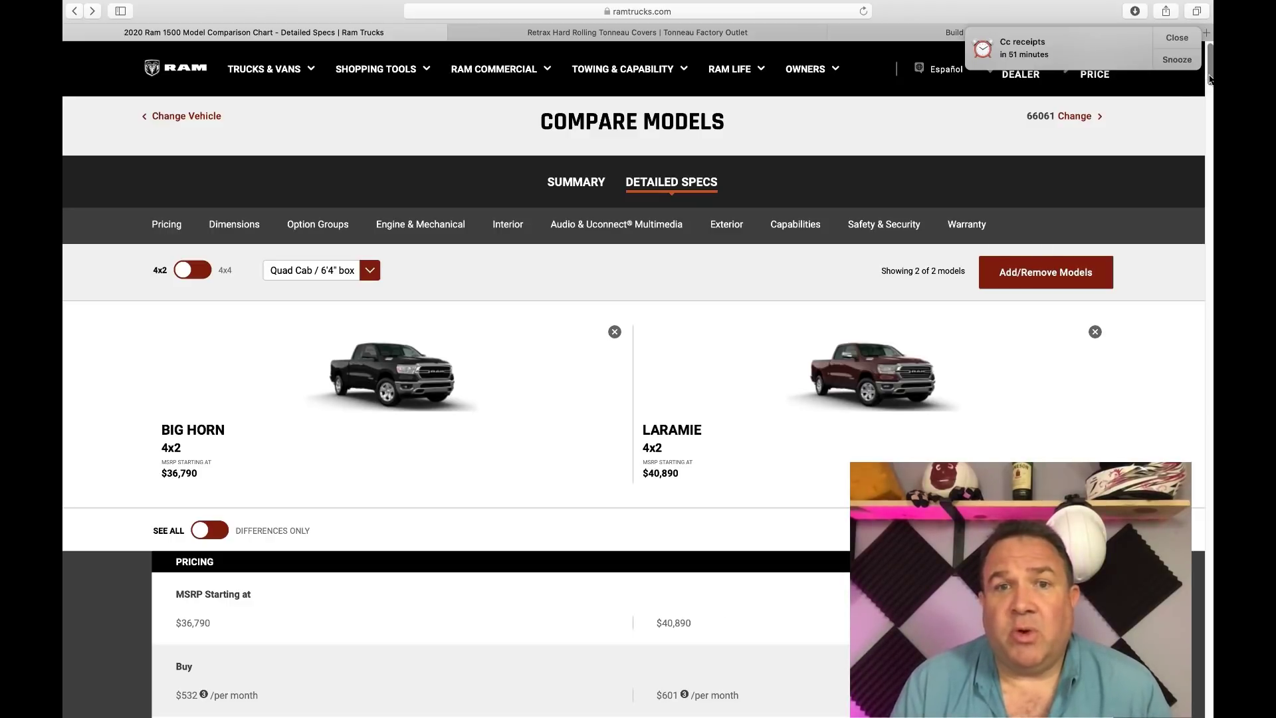
left_click_drag(1209, 78, 1210, 83)
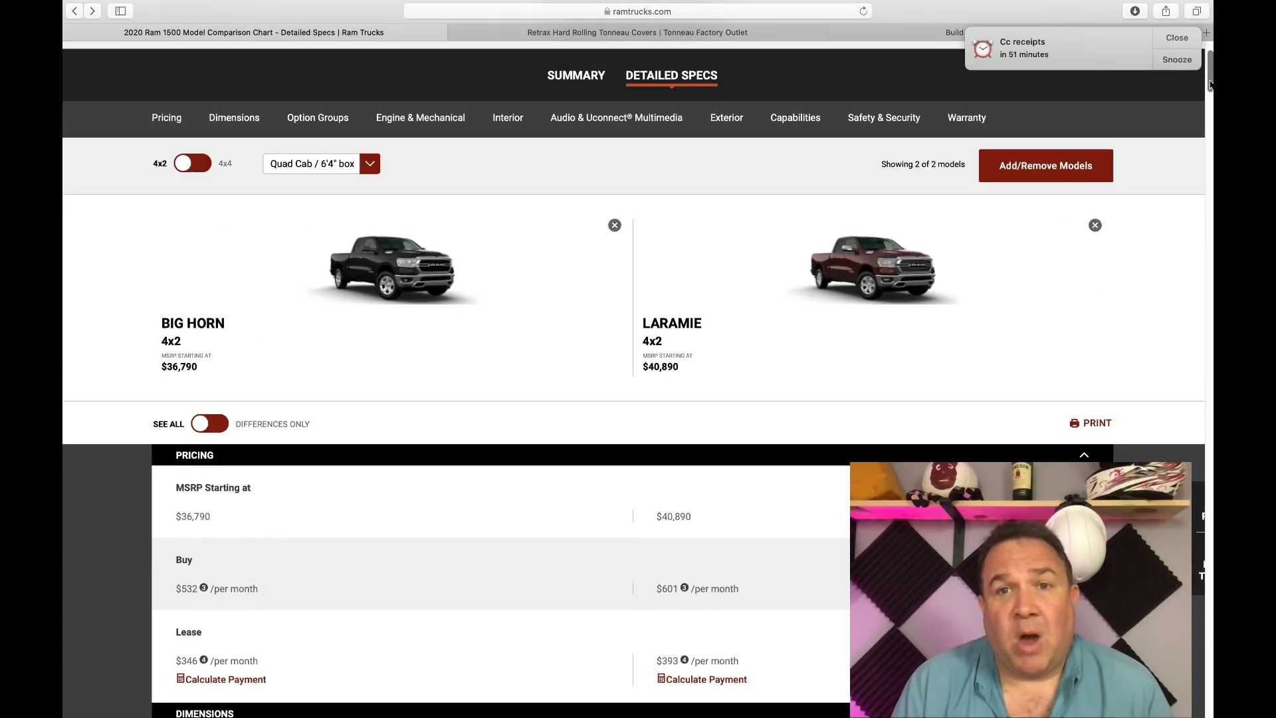
scroll(1210, 84, "down", 6)
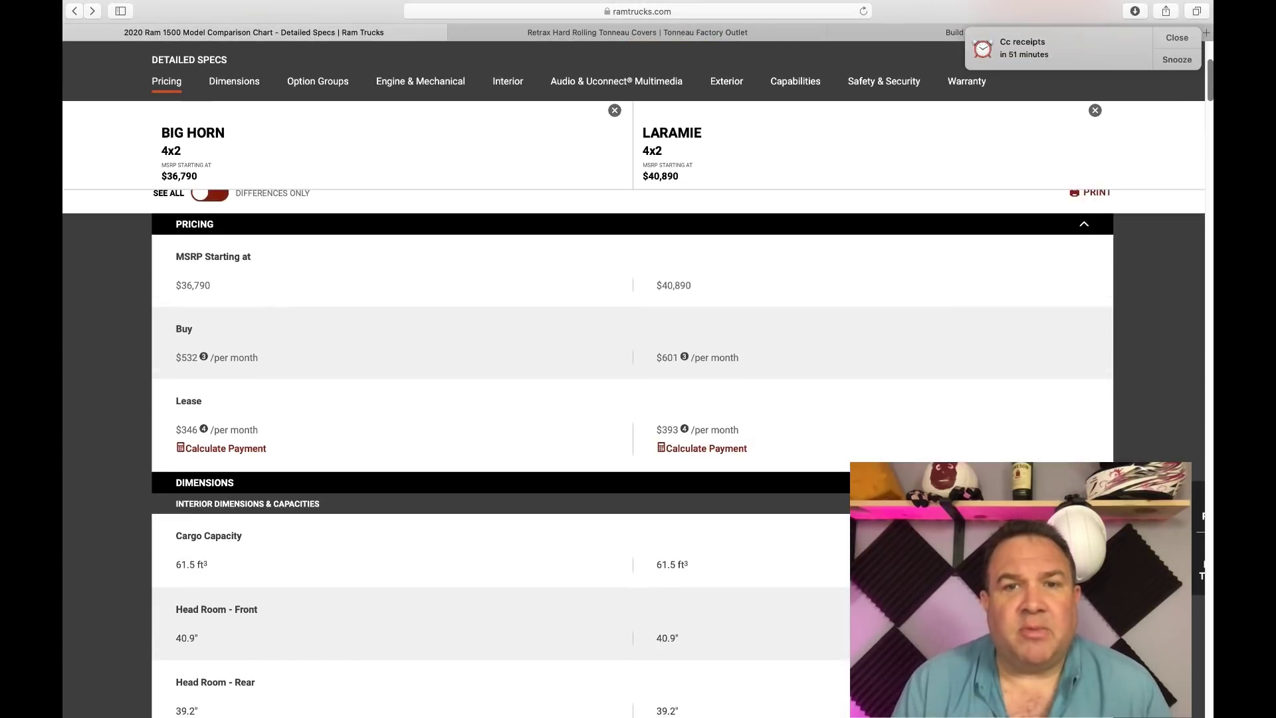
scroll(632, 452, "down", 15)
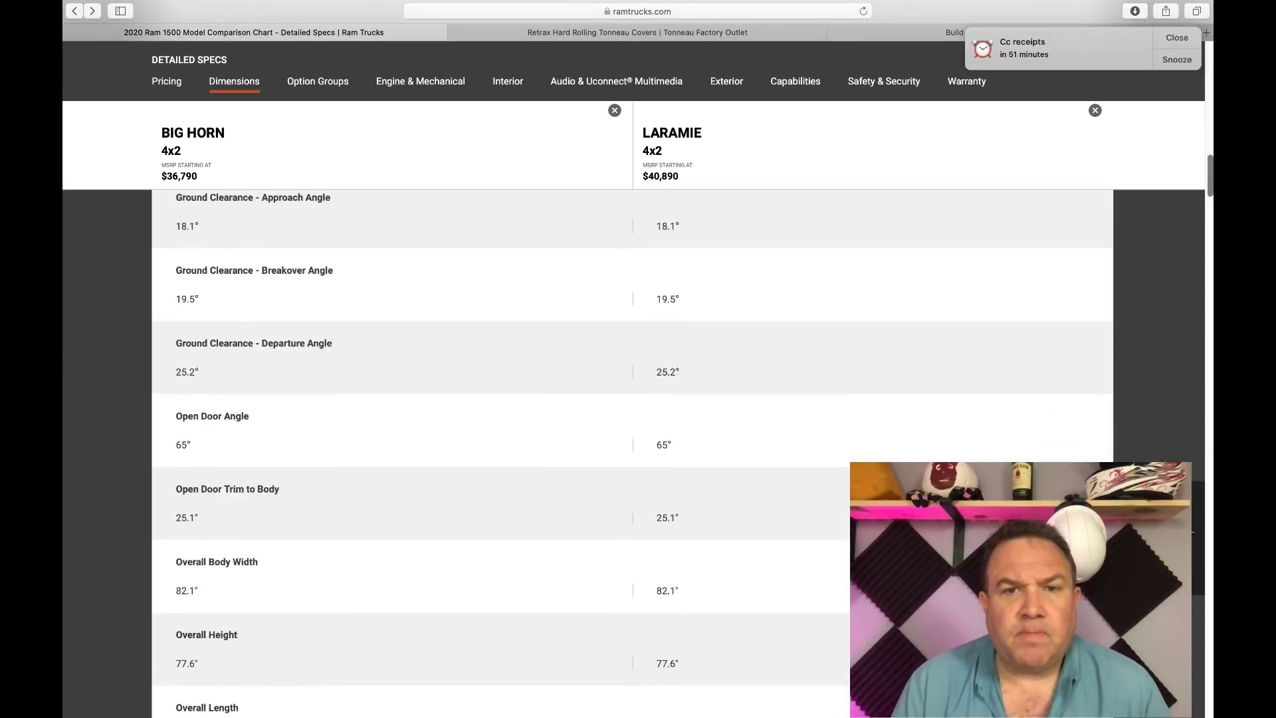
scroll(632, 450, "down", 4)
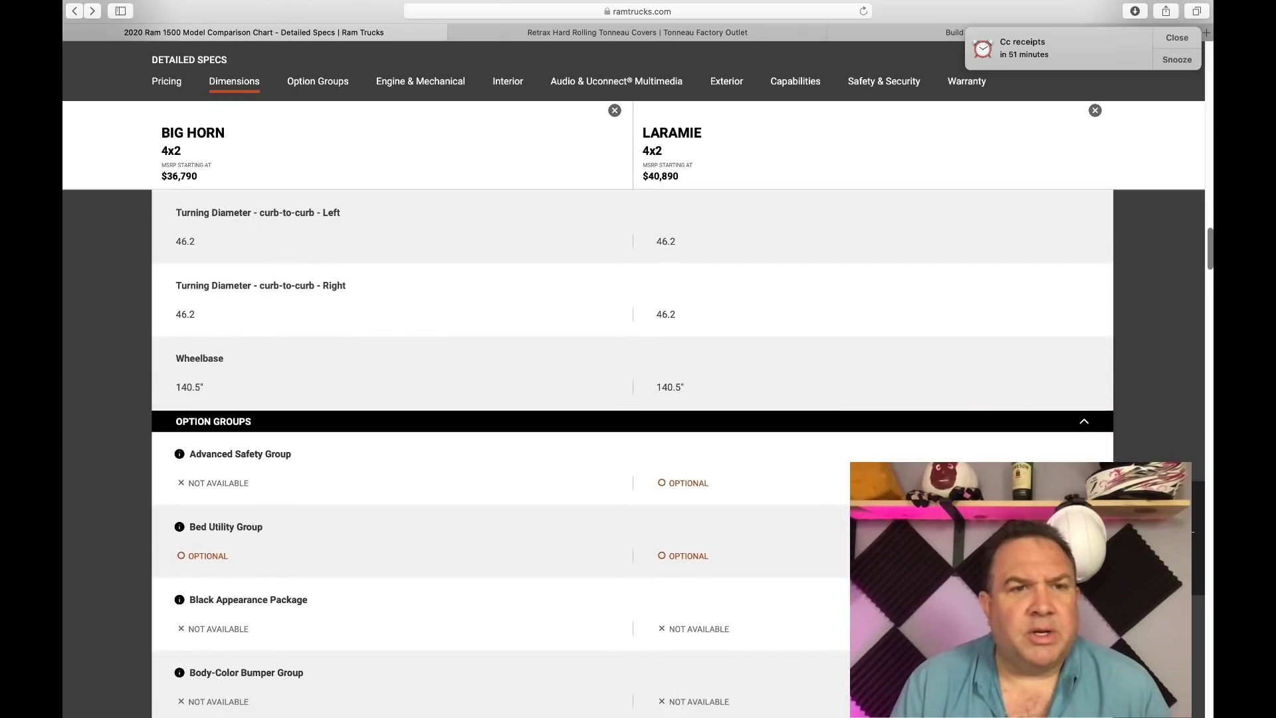
scroll(740, 322, "down", 1)
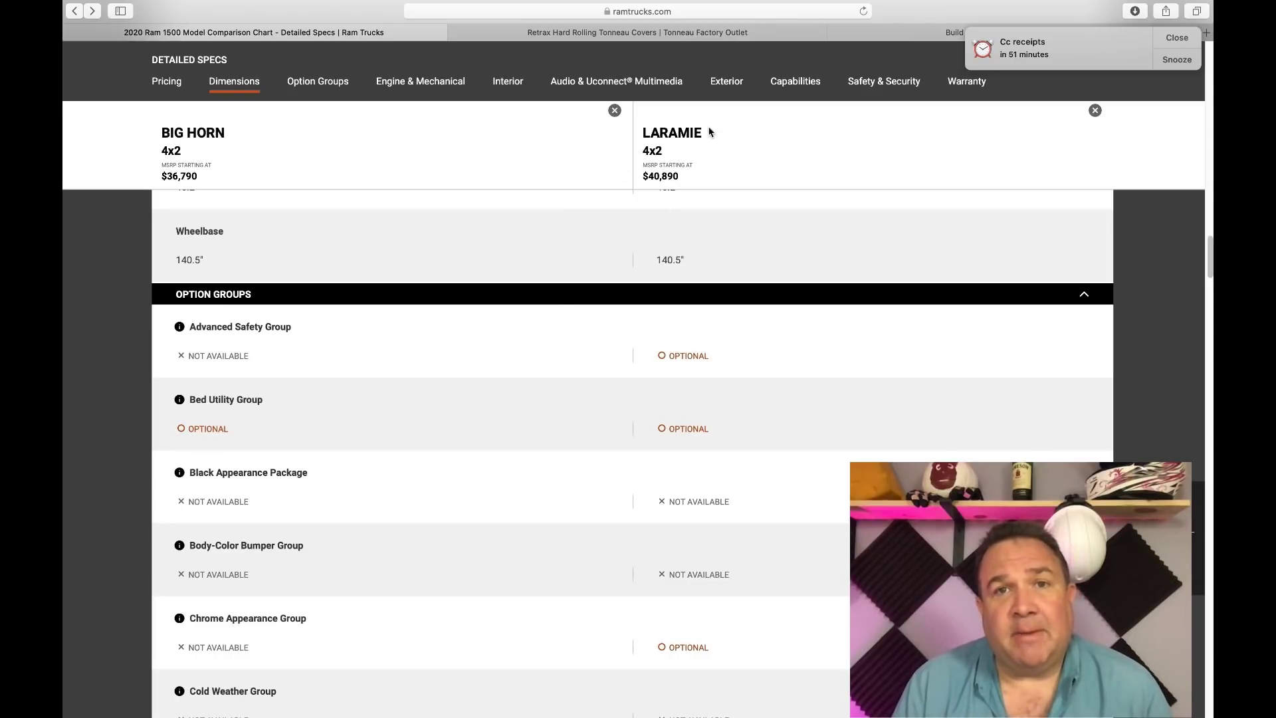
scroll(943, 432, "down", 20)
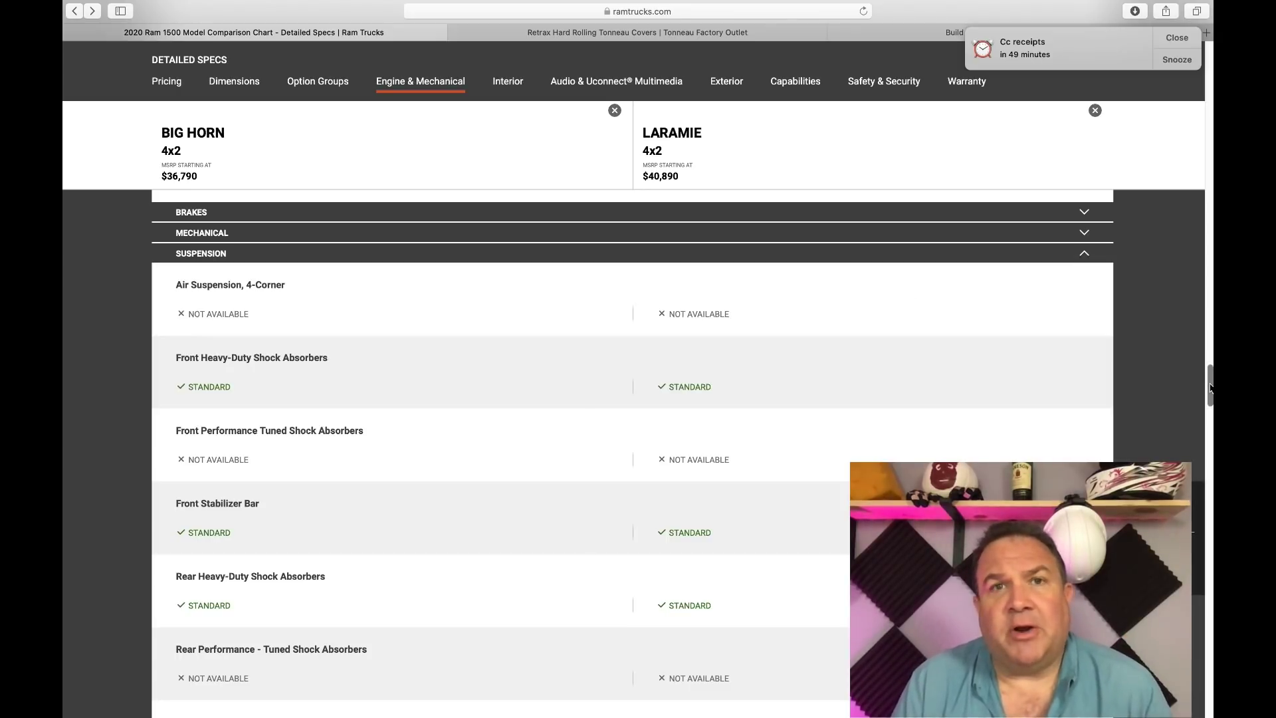
Step: Return to the Select Your RAM 1500 trim page listing Tradesman, Big Horn and Laramie
left_click_drag(1210, 389, 1210, 256)
left_click(930, 32)
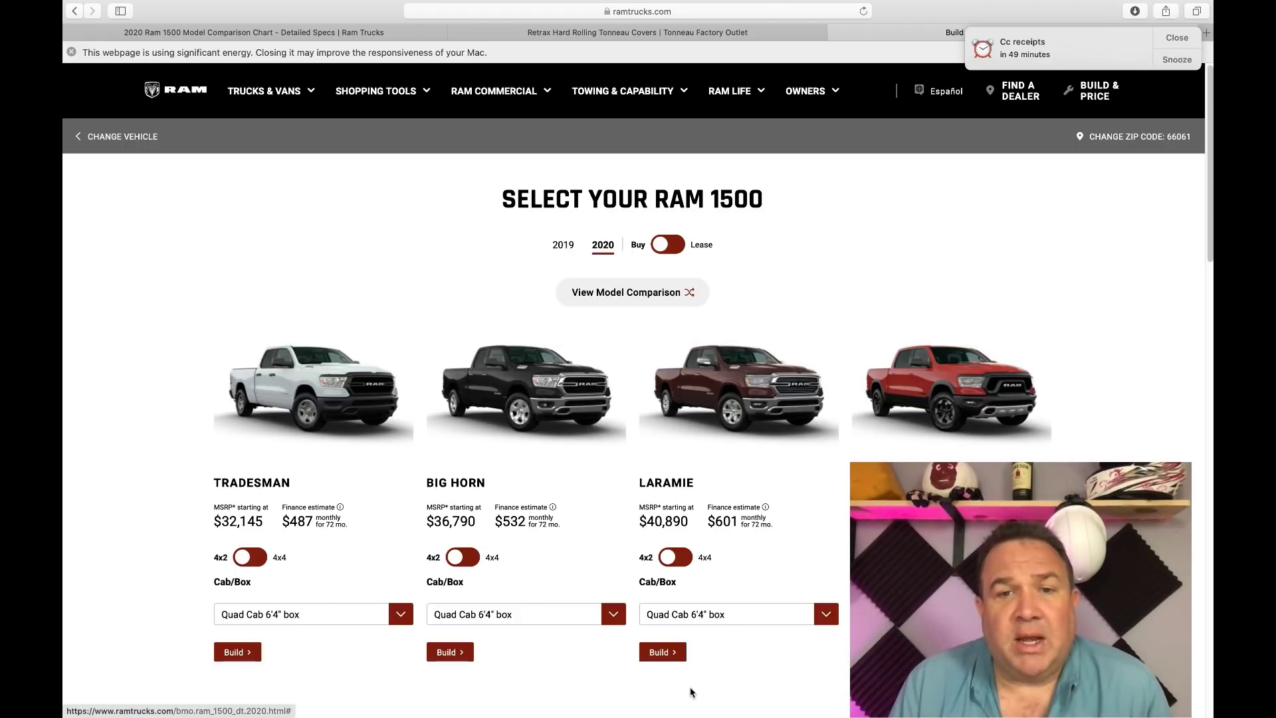
Step: Start a Laramie Quad Cab 4x2 build and add the $3,595 Laramie Level 2 Equipment Group
left_click(664, 653)
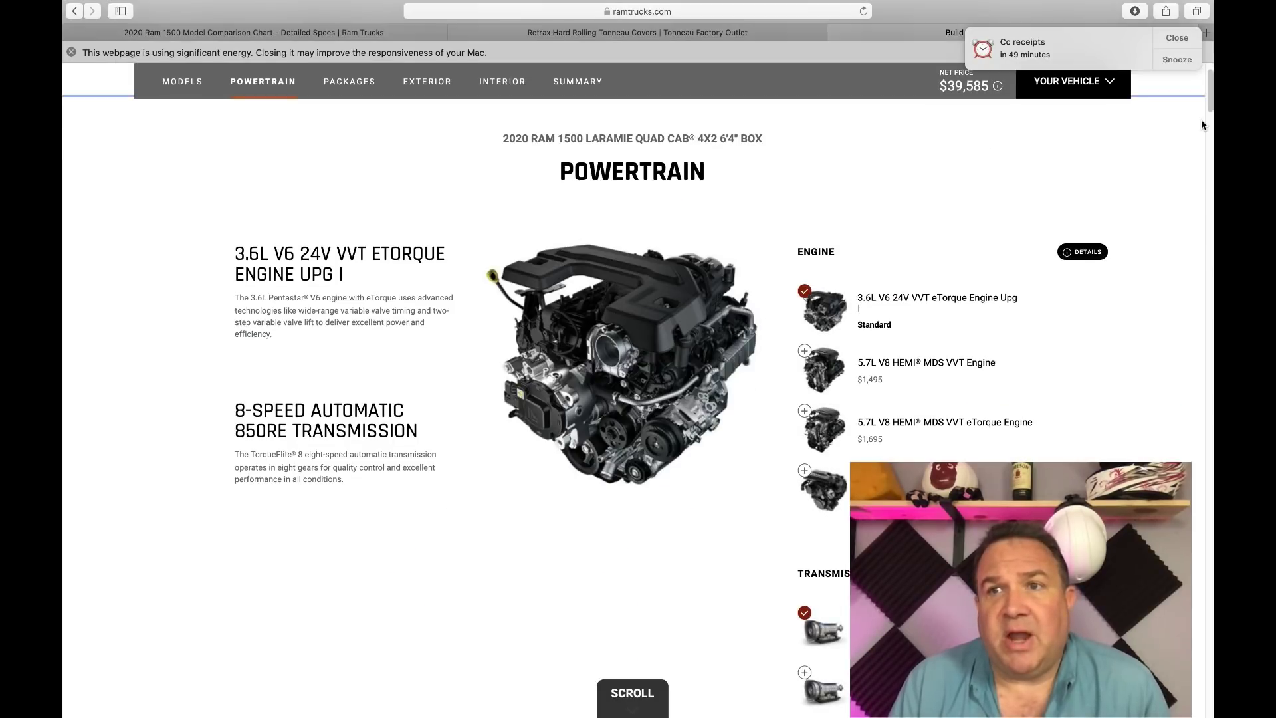
scroll(1209, 110, "down", 5)
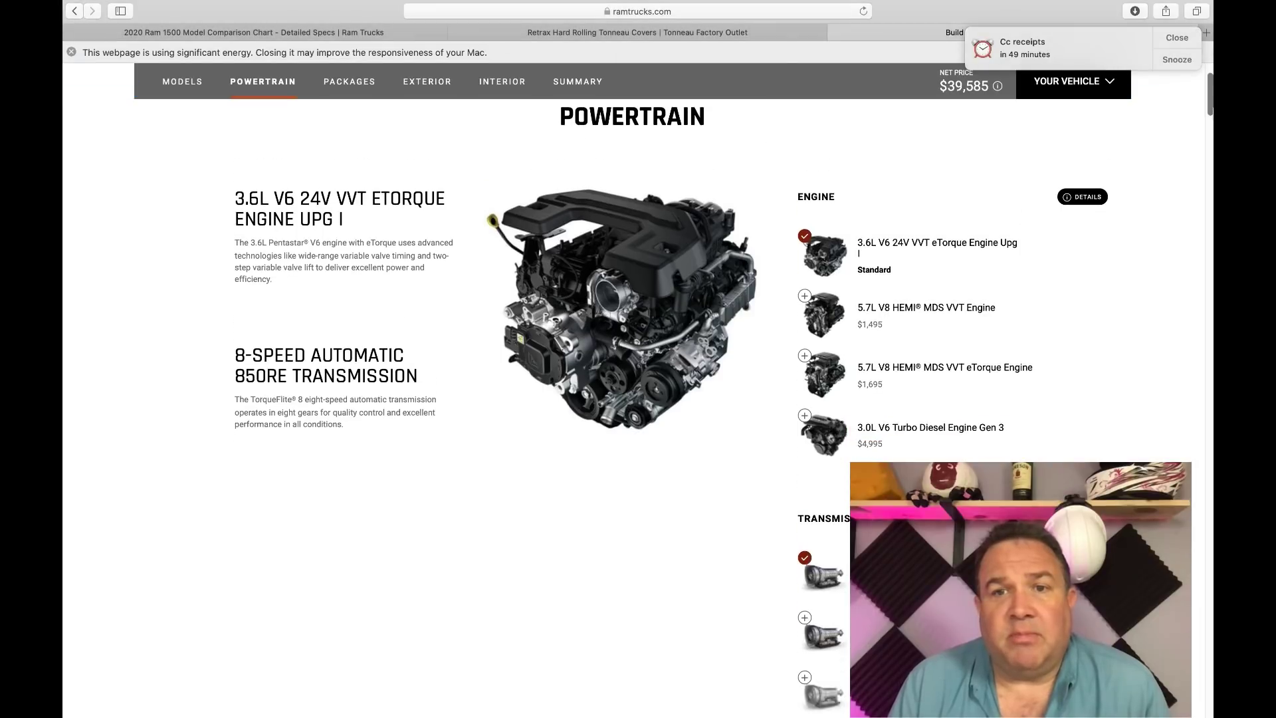
scroll(953, 399, "down", 8)
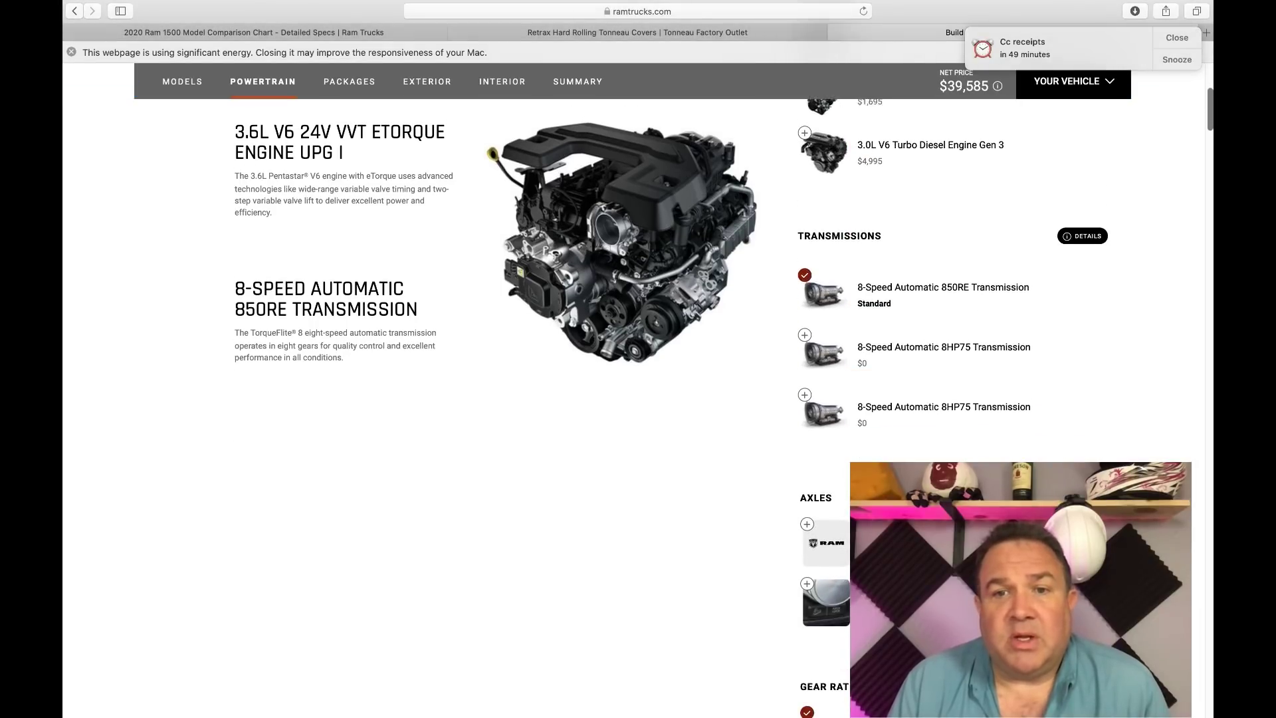
scroll(953, 398, "down", 10)
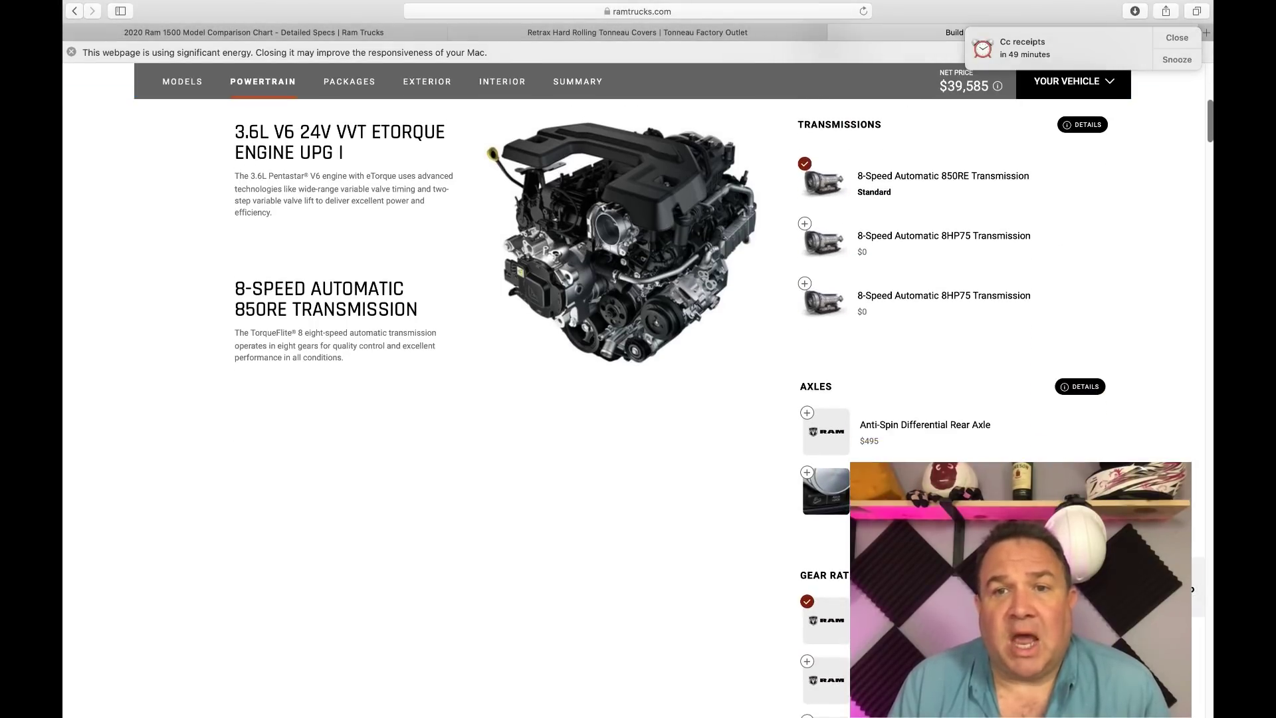
scroll(953, 399, "down", 15)
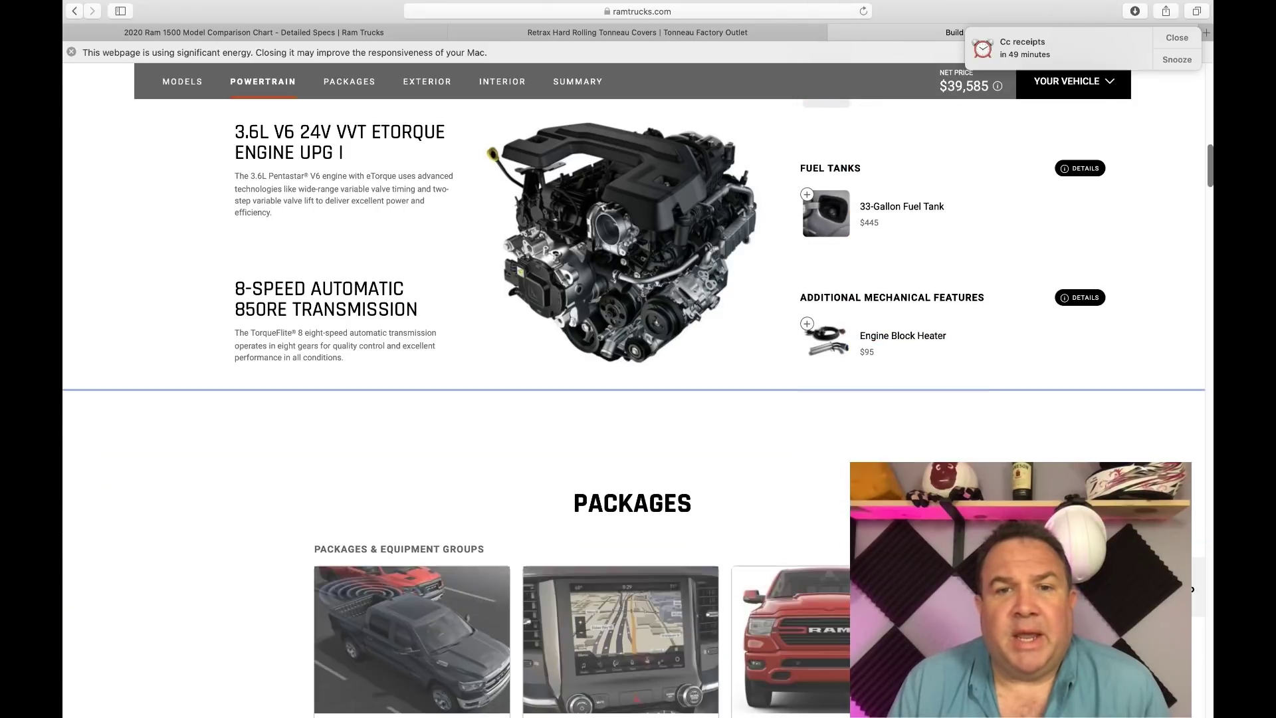
scroll(621, 399, "down", 5)
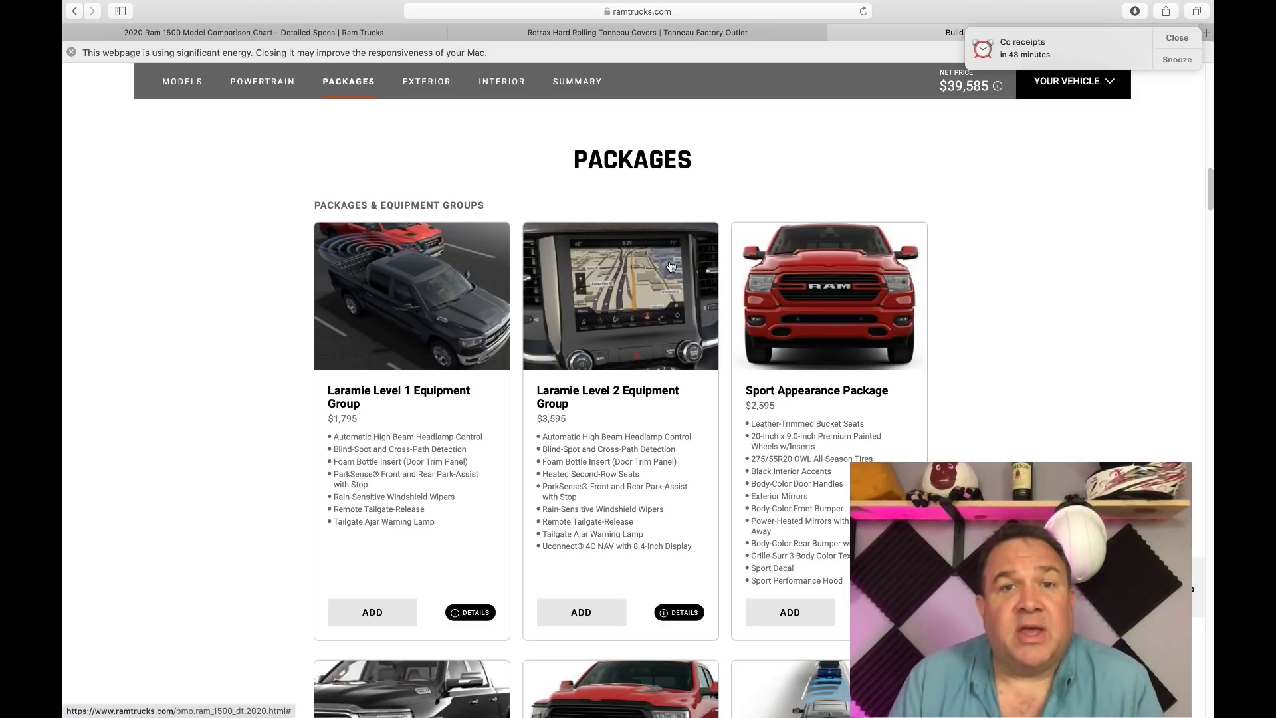
left_click(595, 621)
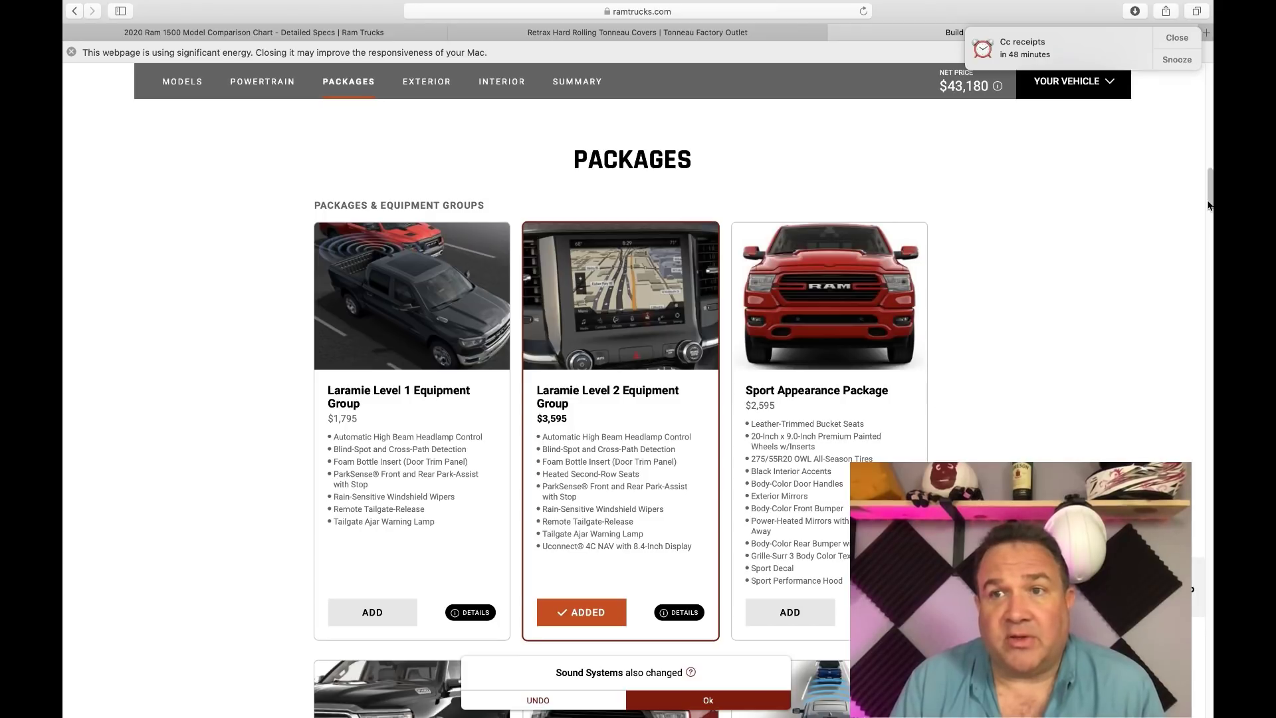
Step: Add the $1,695 Advanced Safety Group, bringing the net price to $44,875
scroll(1153, 321, "down", 5)
scroll(621, 398, "down", 3)
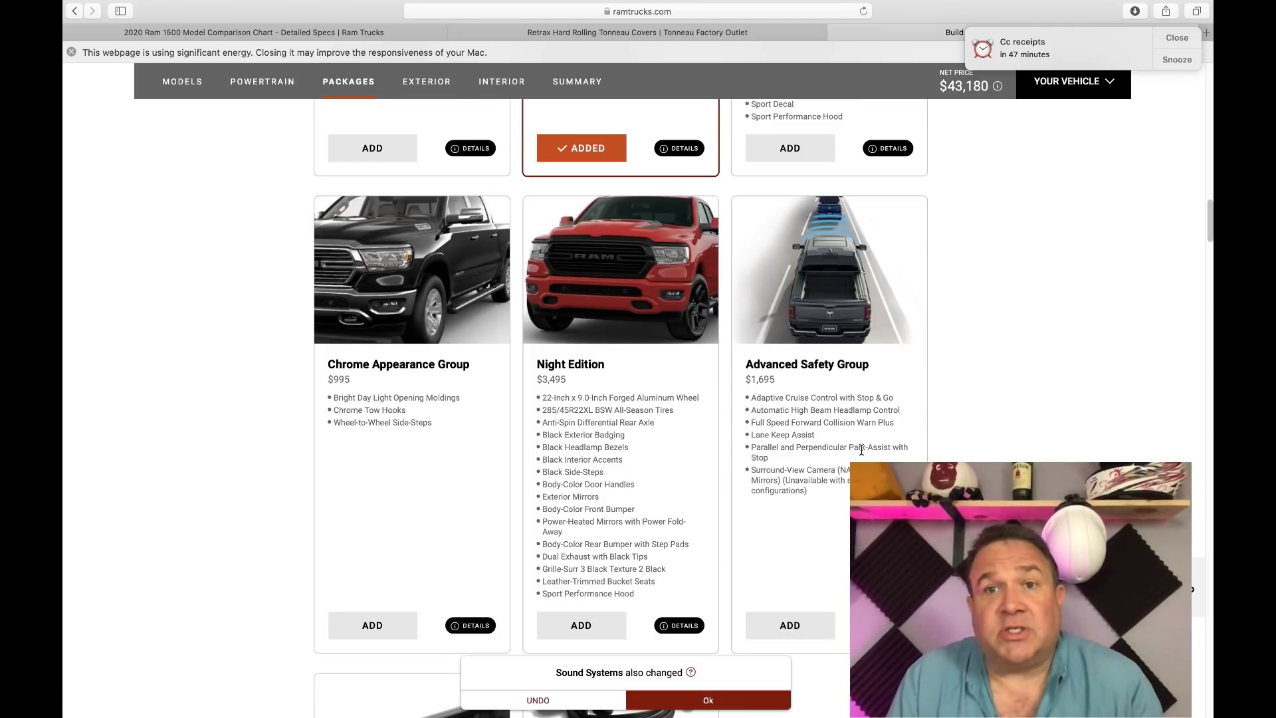
left_click(793, 626)
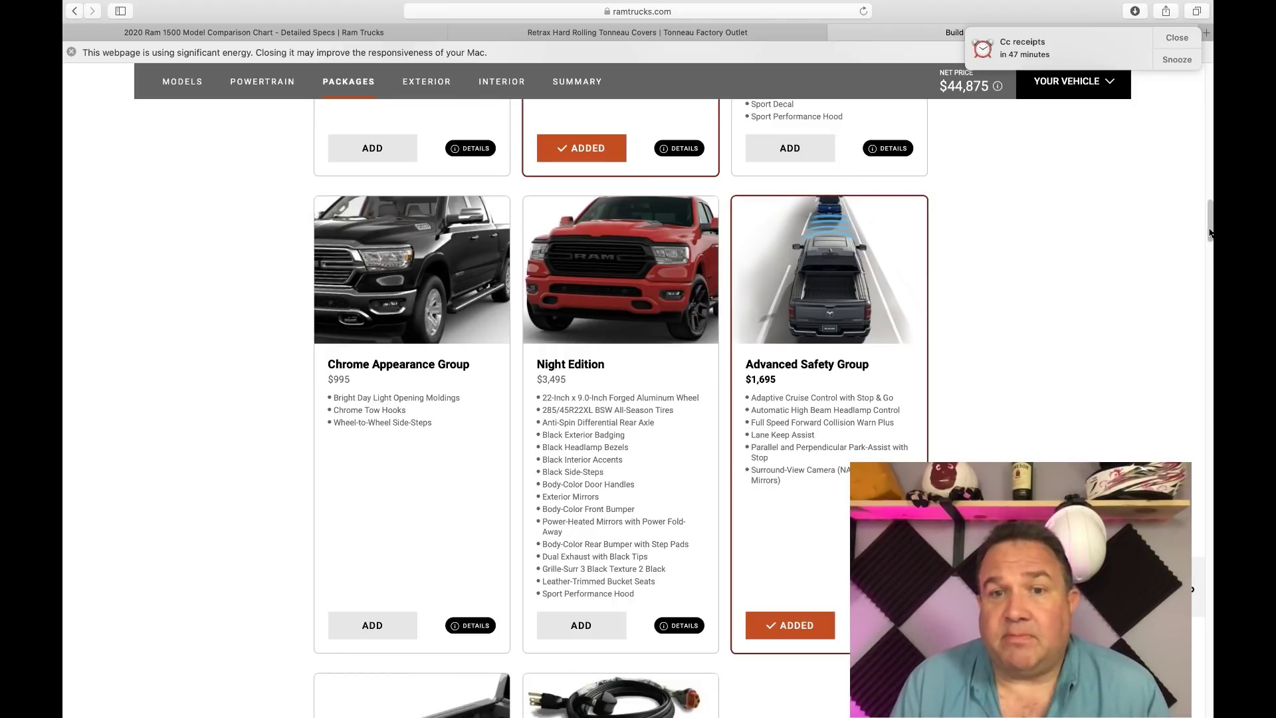
scroll(1209, 232, "down", 12)
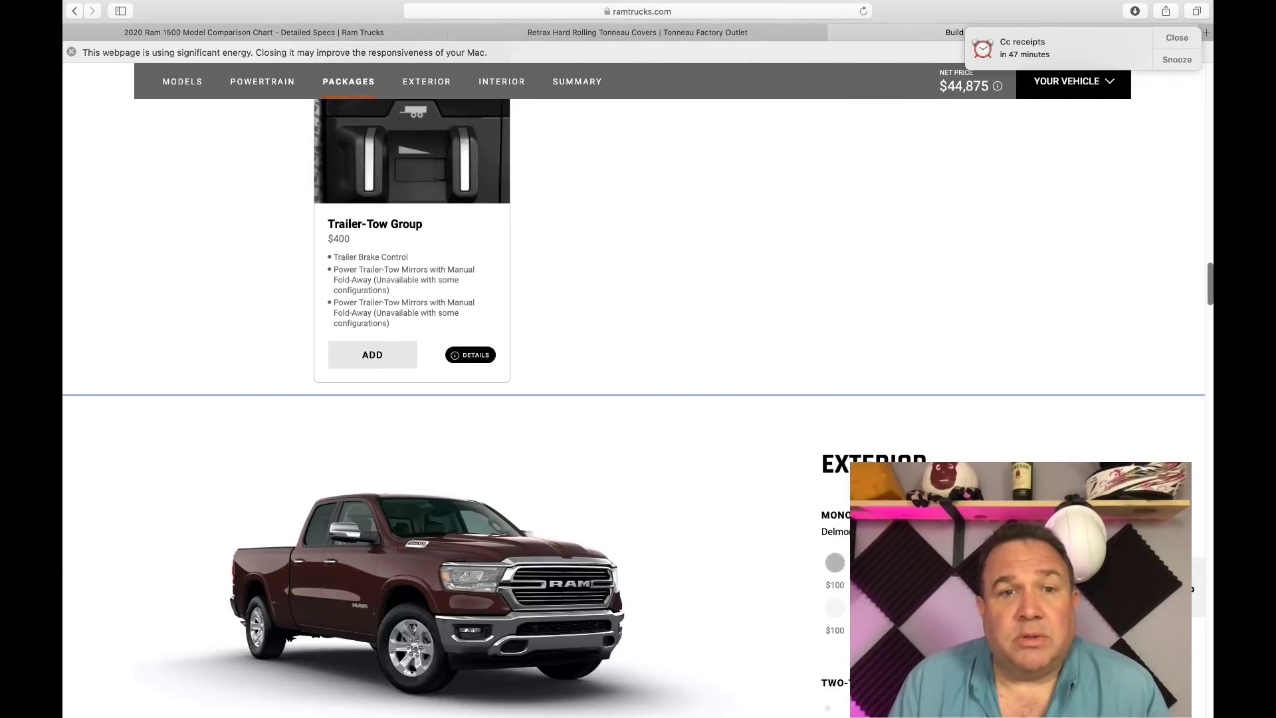
Step: Check the Tonneau Covers details, then add the $695 Tri-Fold Tonneau Cover for $45,570
scroll(638, 398, "down", 6)
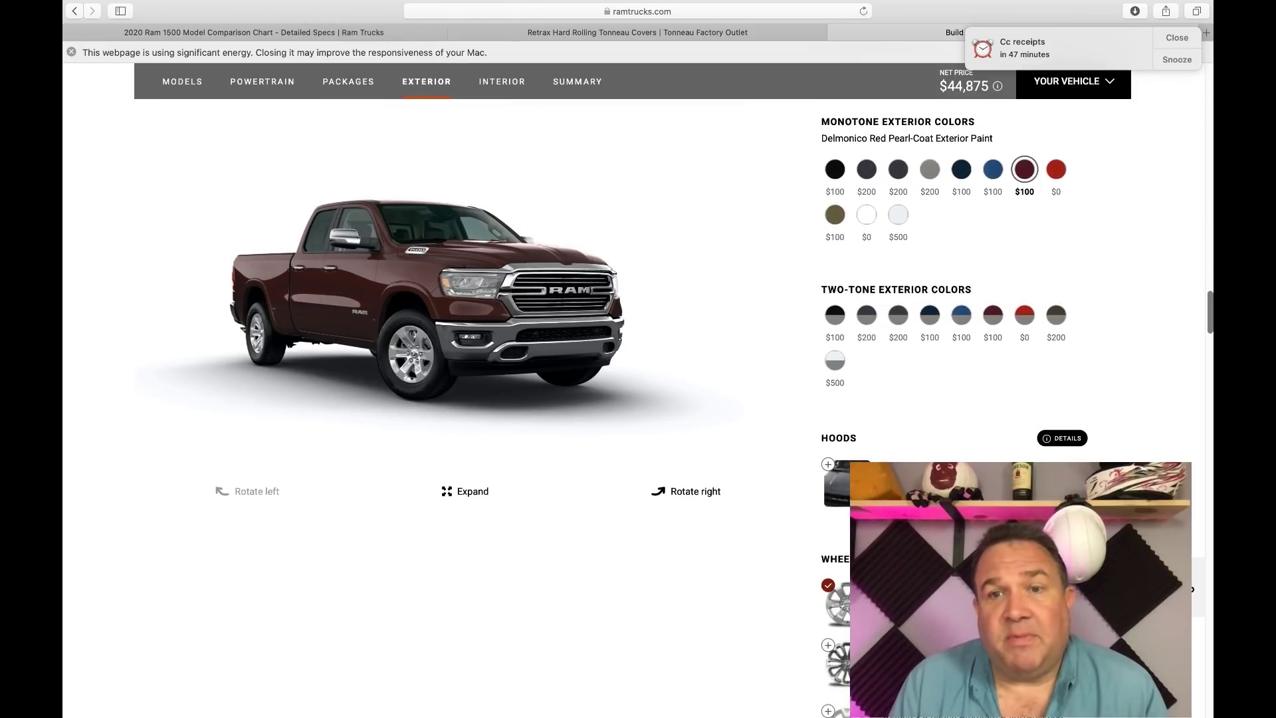
scroll(951, 399, "down", 5)
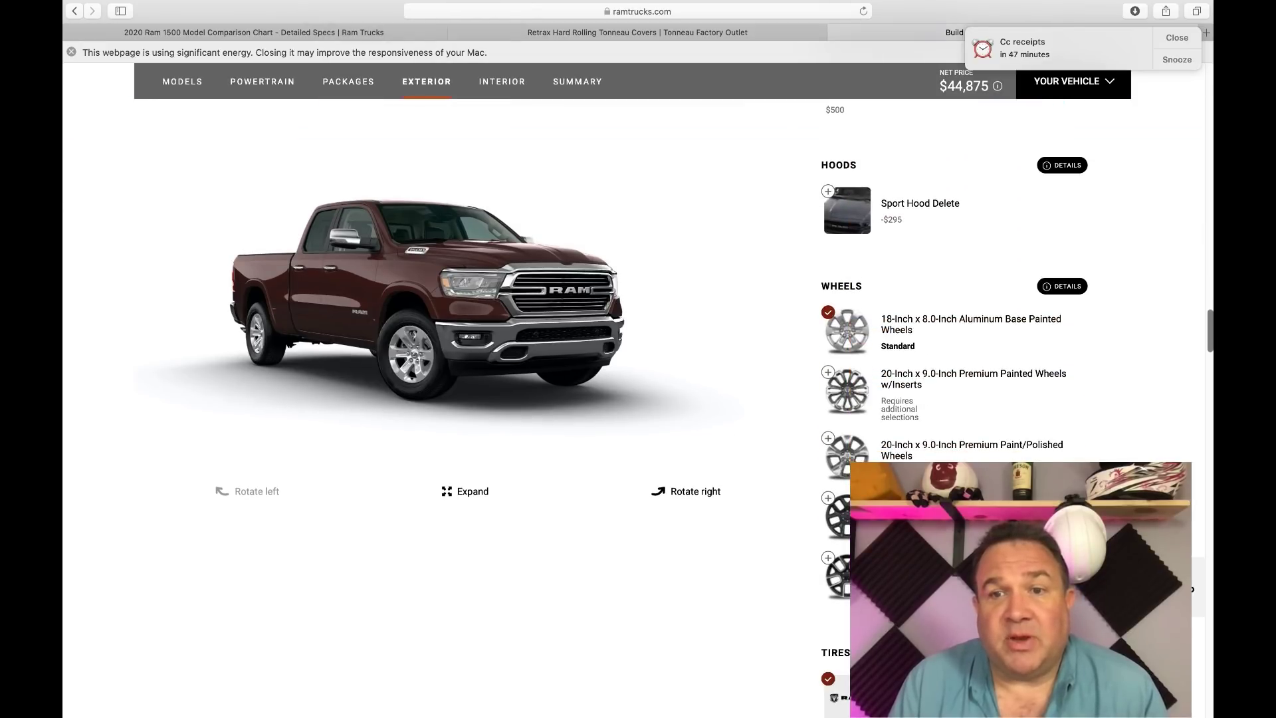
scroll(950, 399, "down", 8)
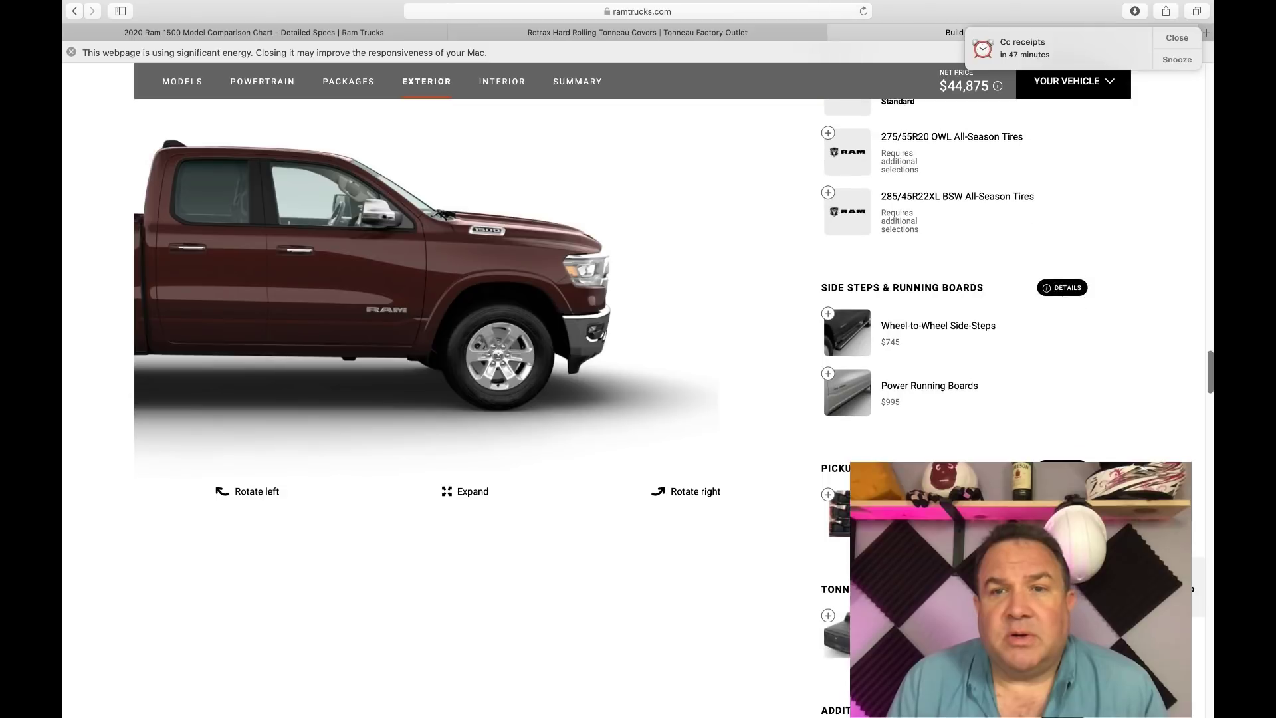
scroll(950, 399, "down", 5)
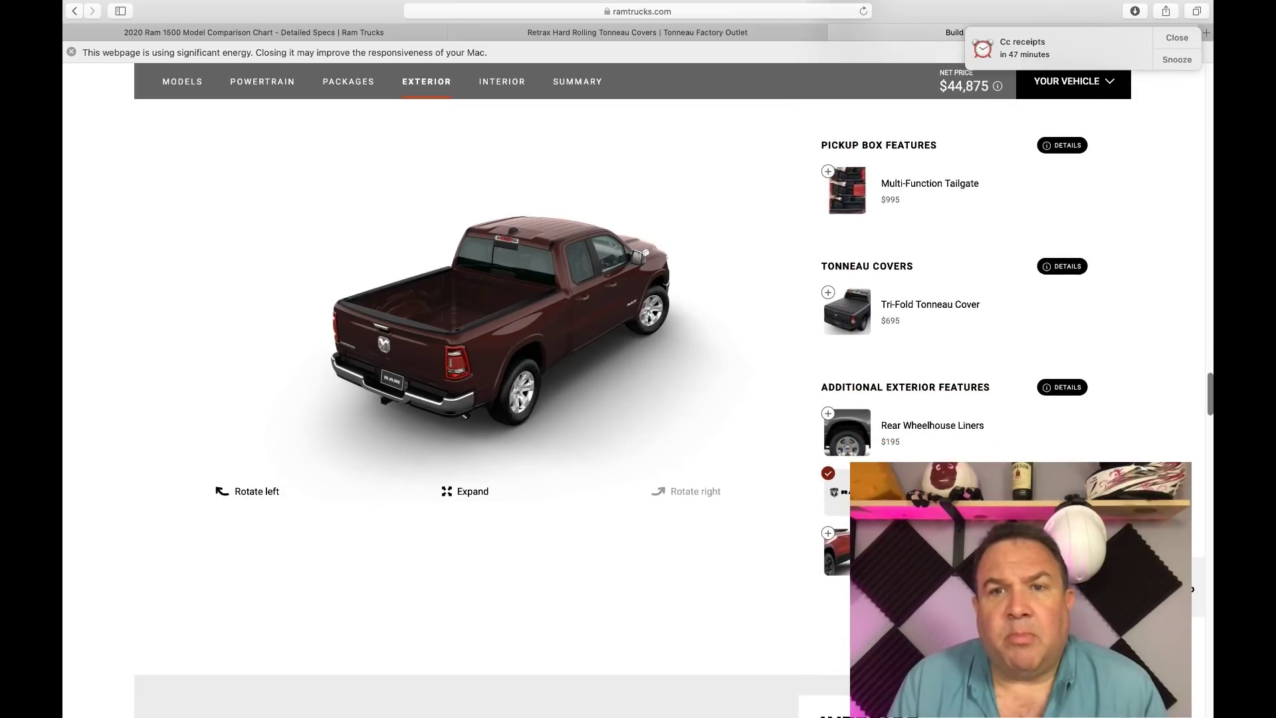
scroll(1081, 265, "down", 2)
scroll(1081, 265, "up", 3)
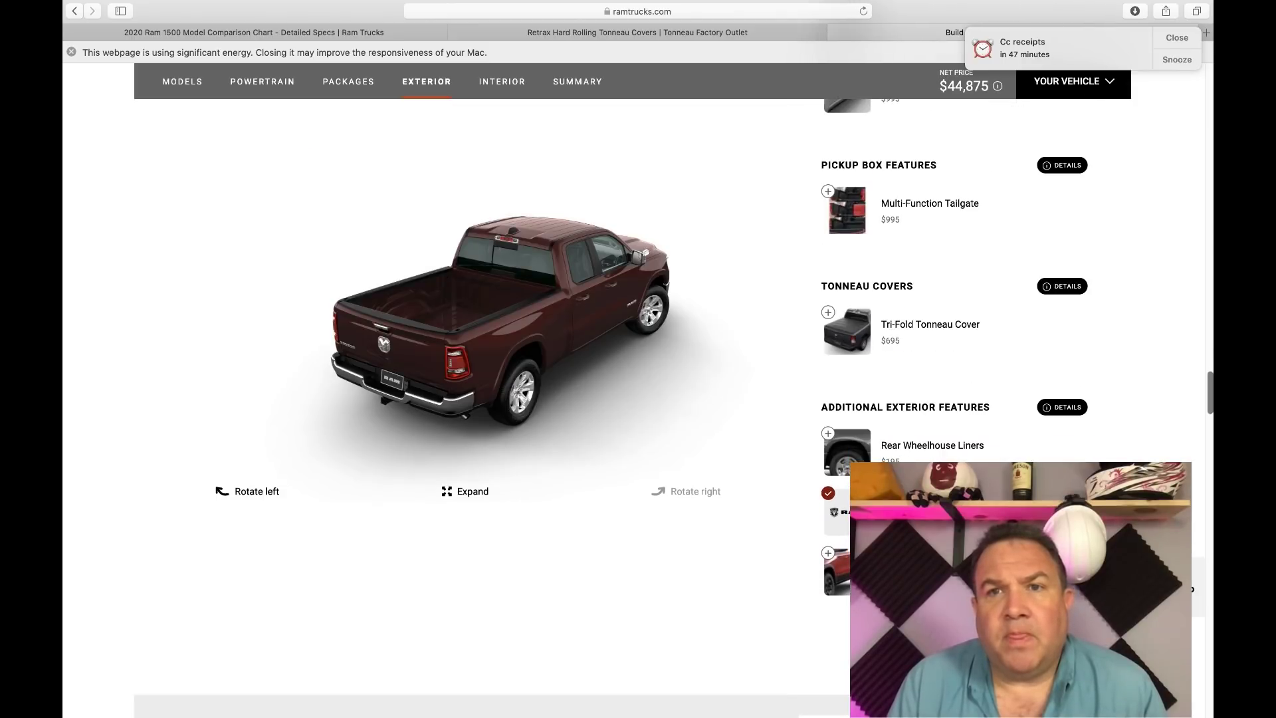
left_click(1073, 288)
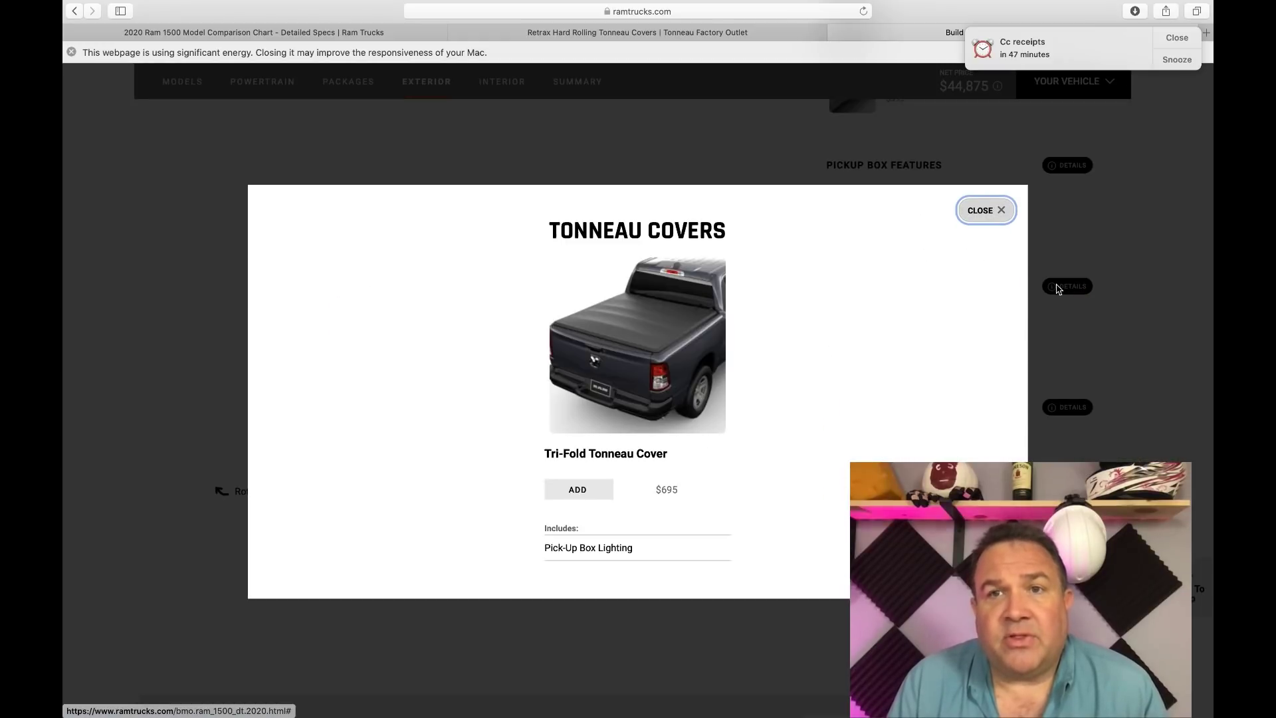
left_click(987, 210)
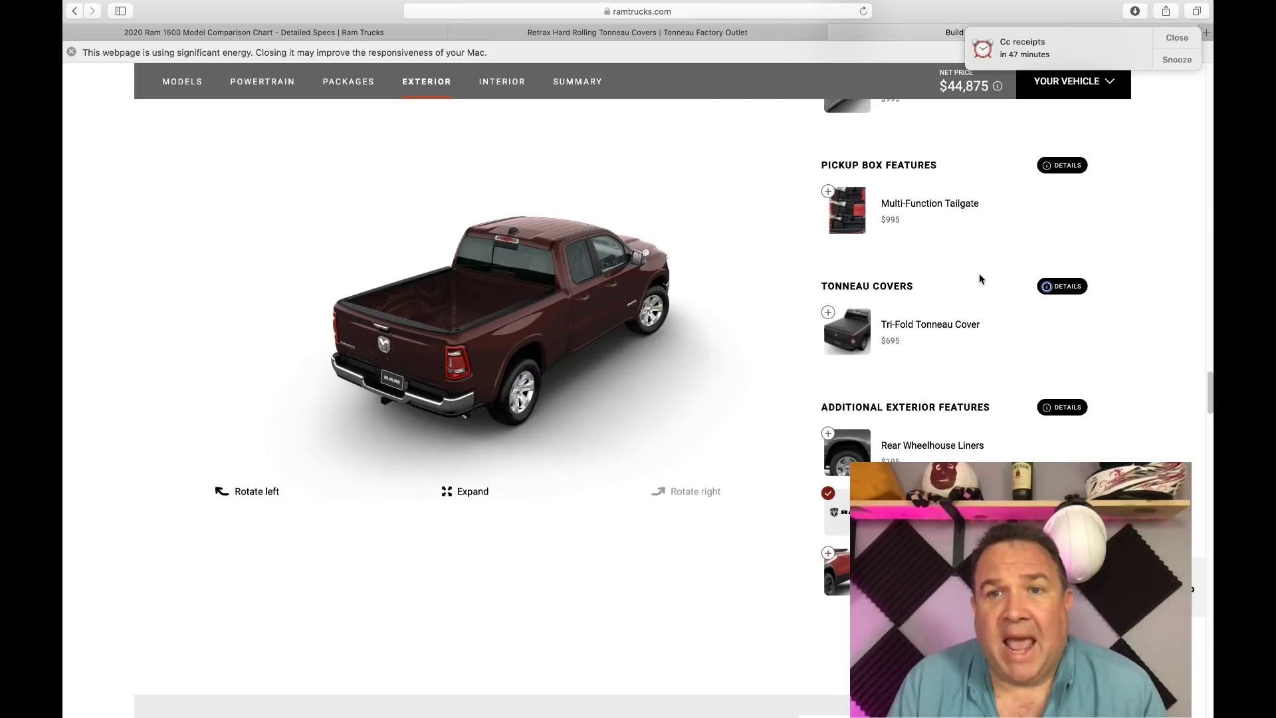
left_click(837, 322)
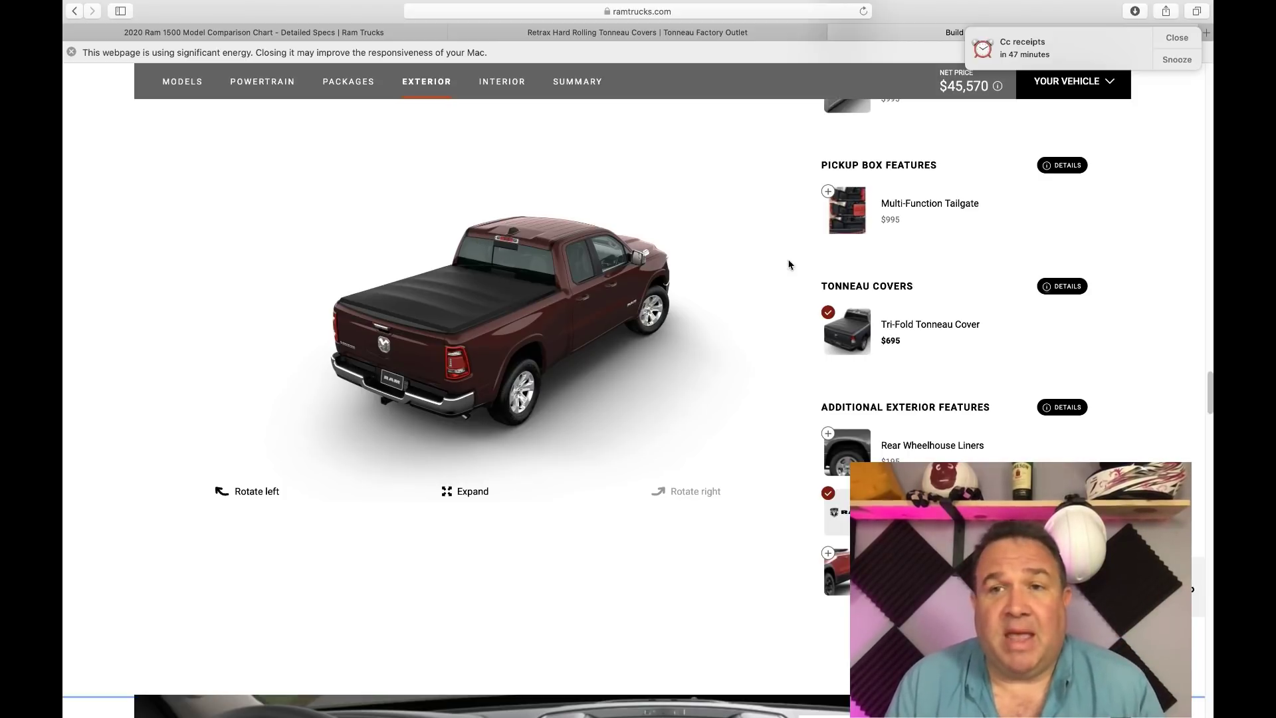
Step: Add the $845 Bed Utility Group and view the Summary showing net price $46,415
left_click_drag(1209, 392, 1210, 261)
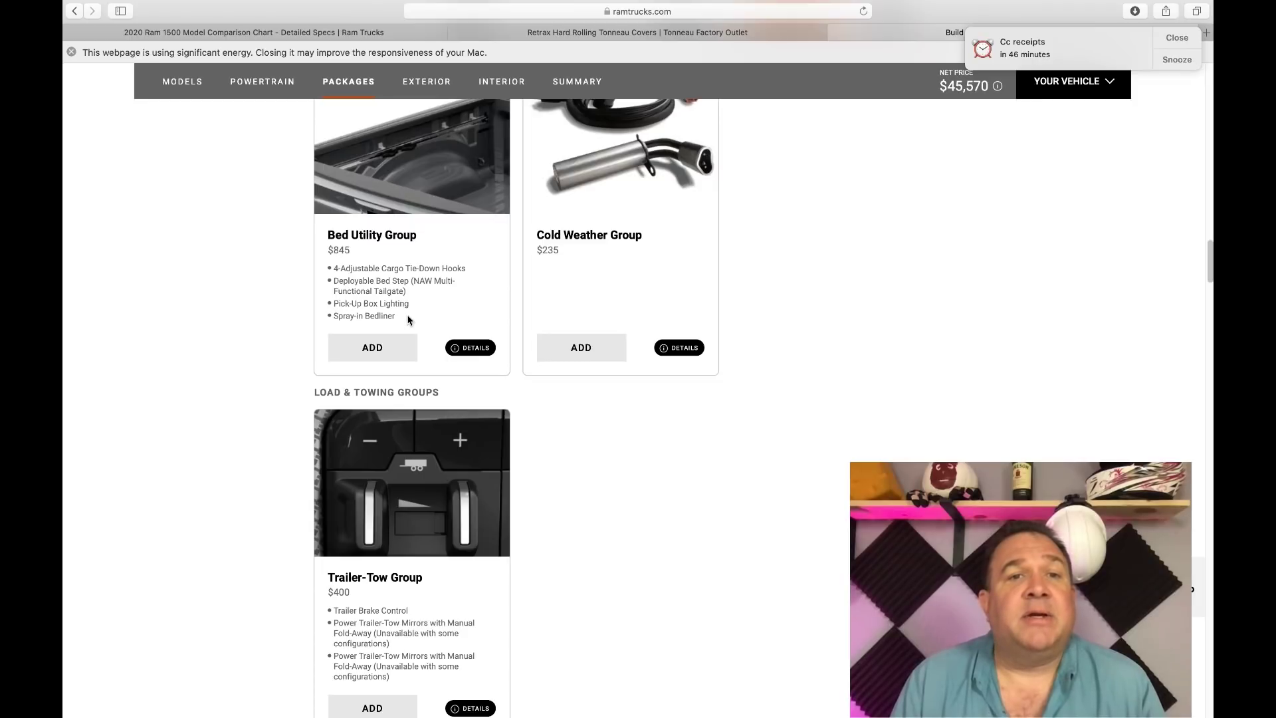
left_click(375, 348)
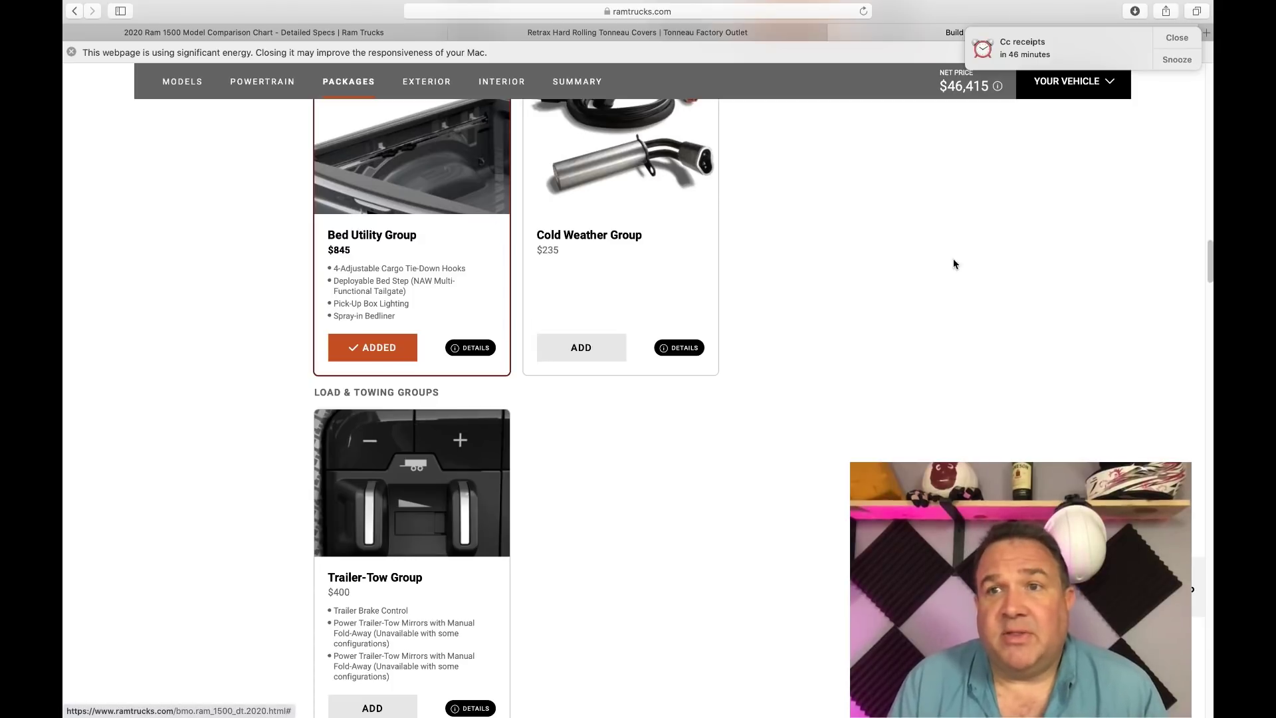
left_click_drag(1209, 271, 1209, 531)
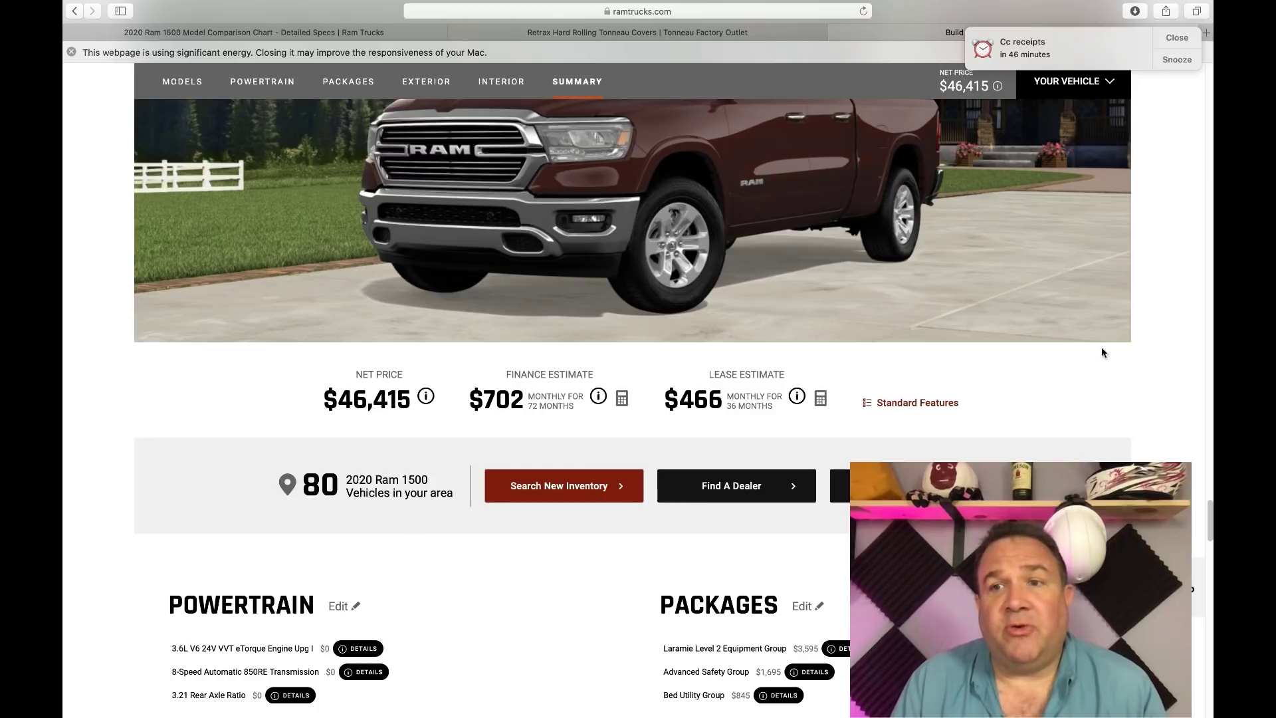
Step: Close the Ram Trucks configurator window to reveal the Cybertruck Single Vs Ram 1500 spreadsheet
left_click_drag(1210, 509, 1211, 502)
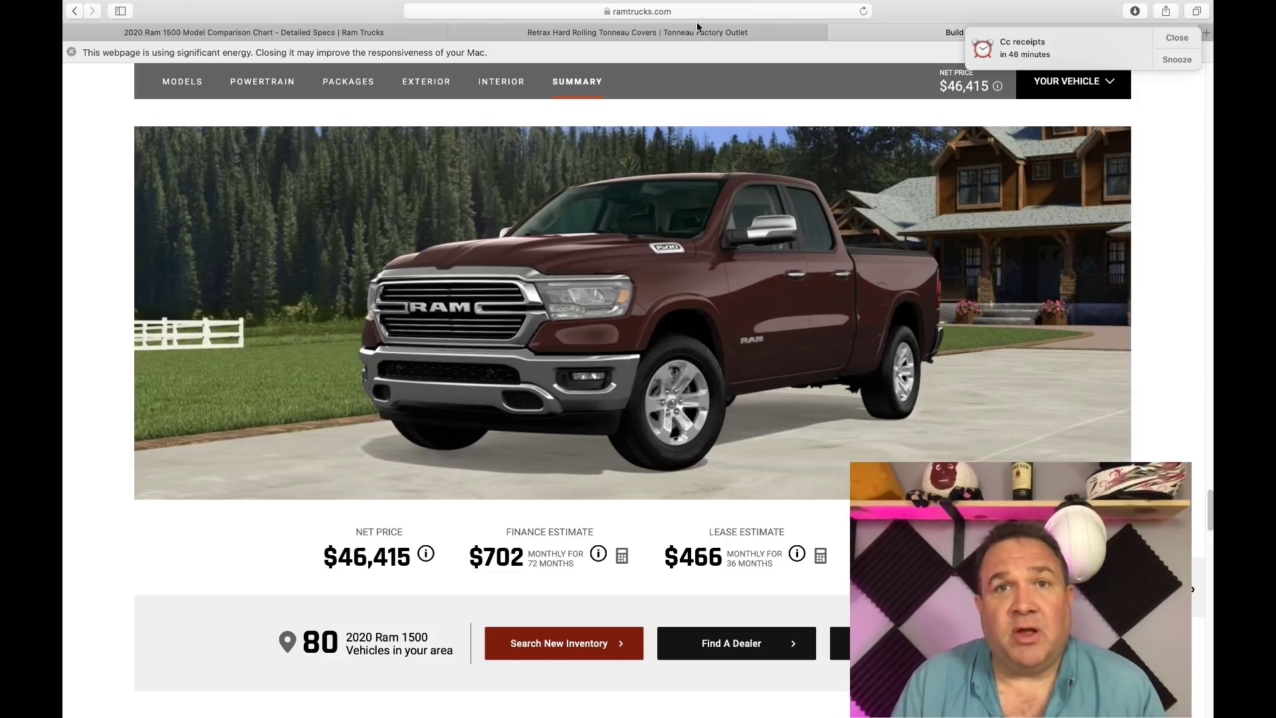
mouse_move(931, 3)
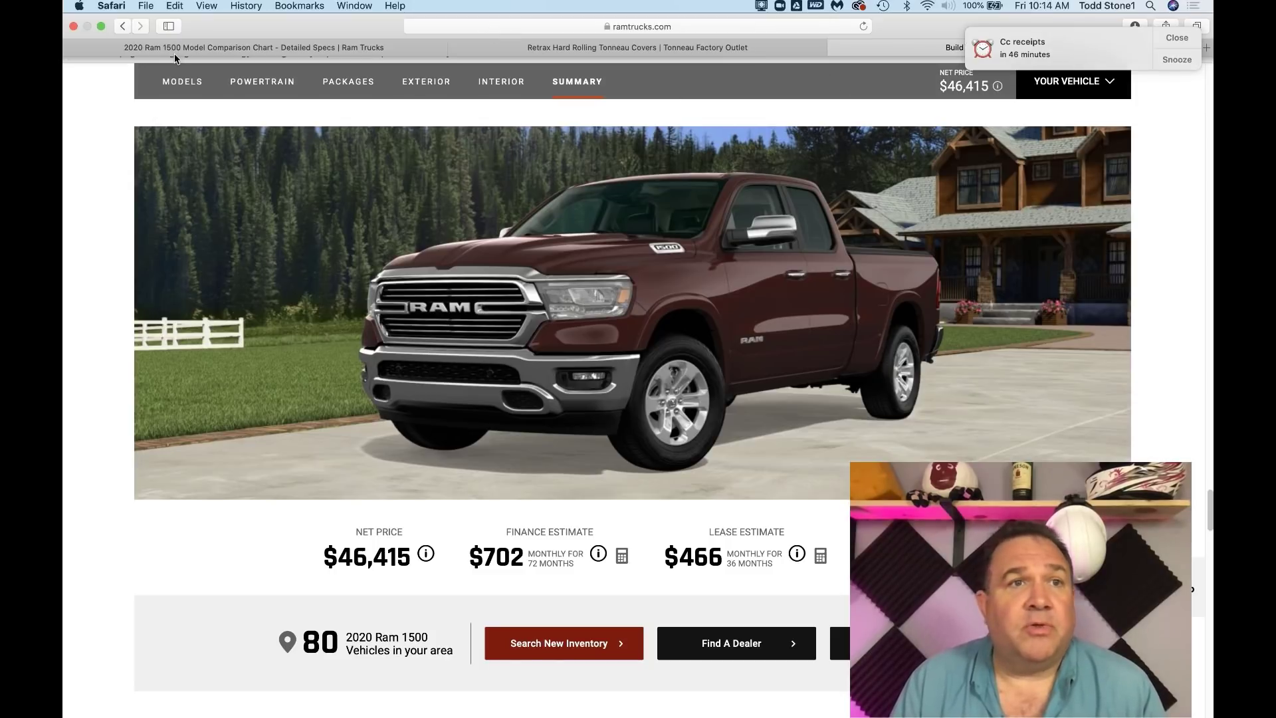
left_click(73, 27)
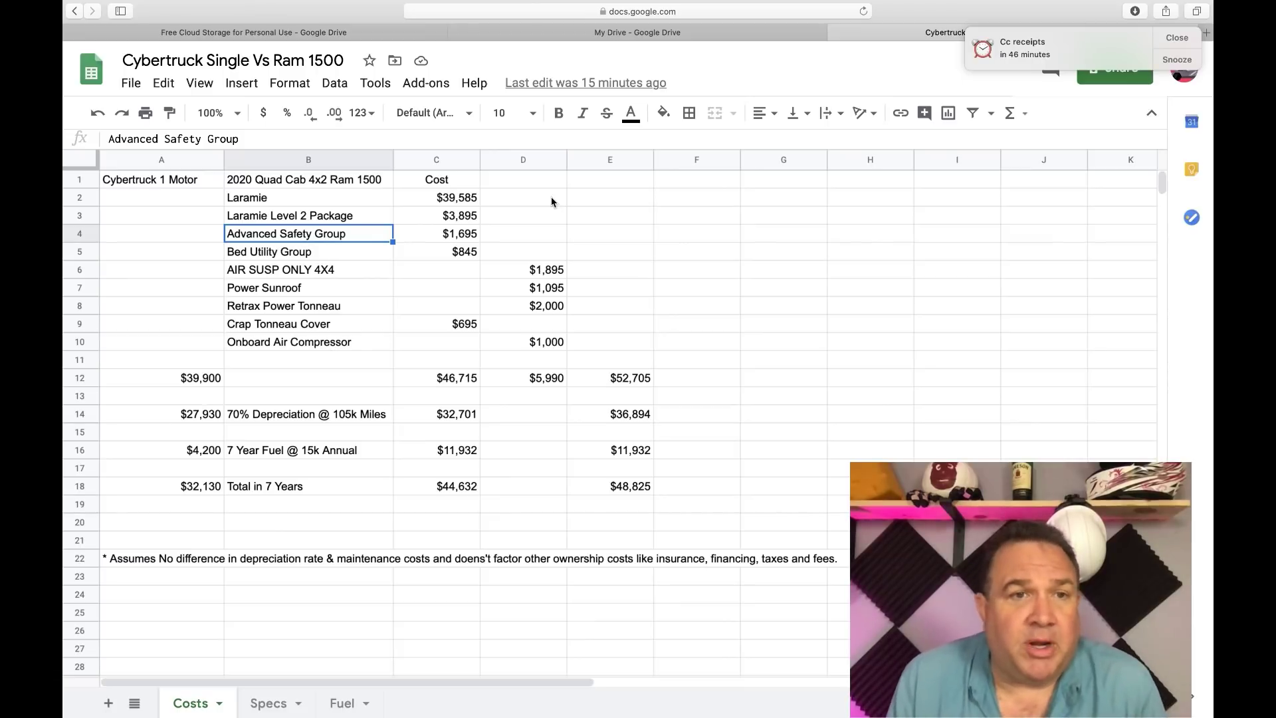
left_click(303, 203)
left_click(202, 376)
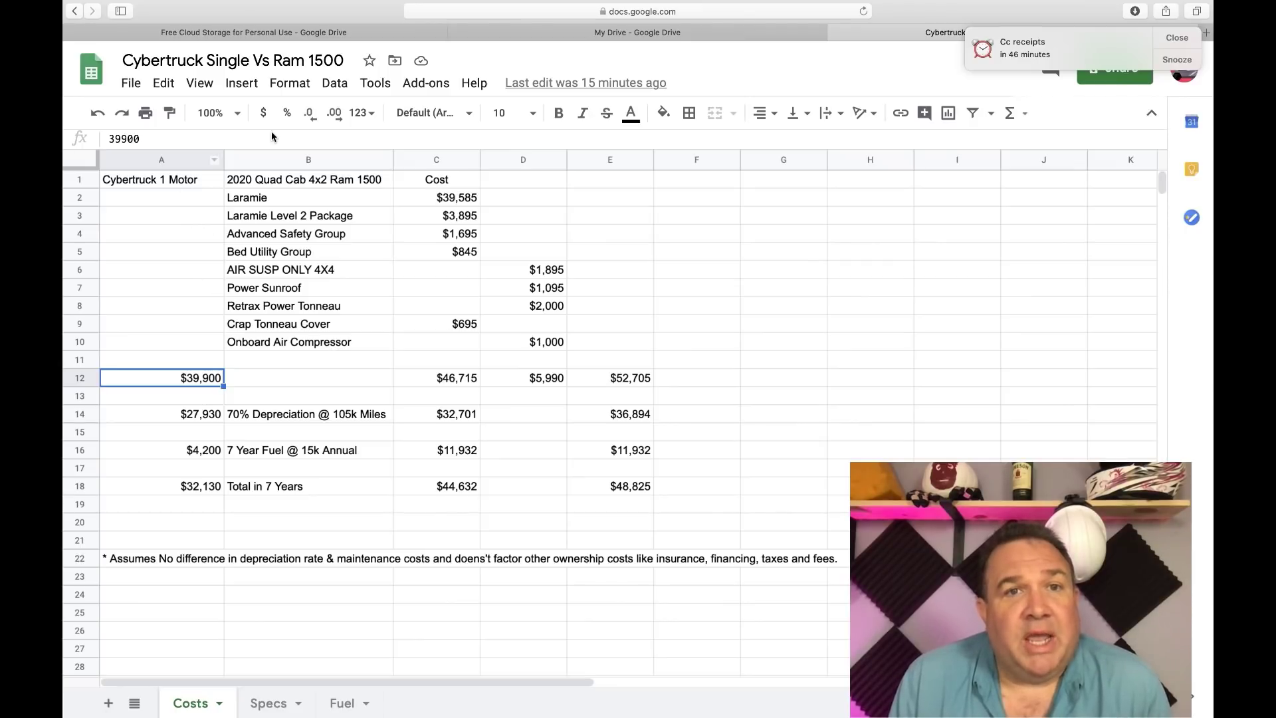
left_click(452, 200)
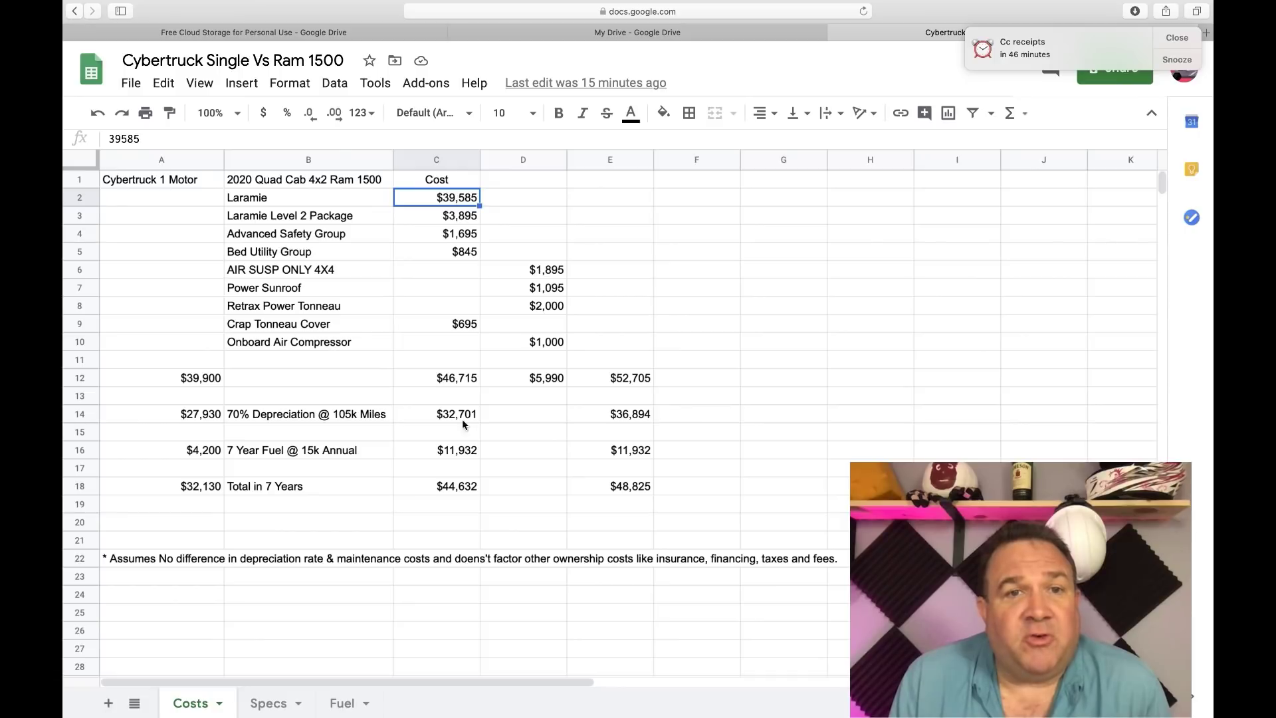
left_click(452, 381)
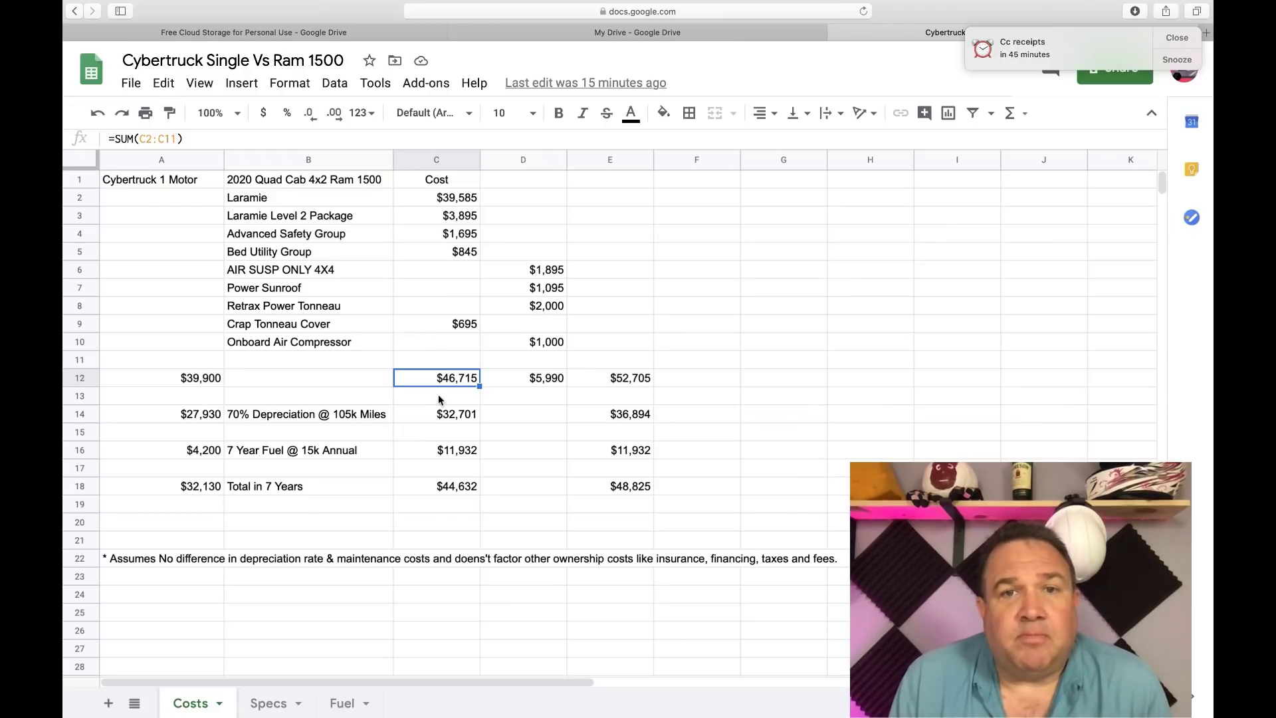
left_click(544, 272)
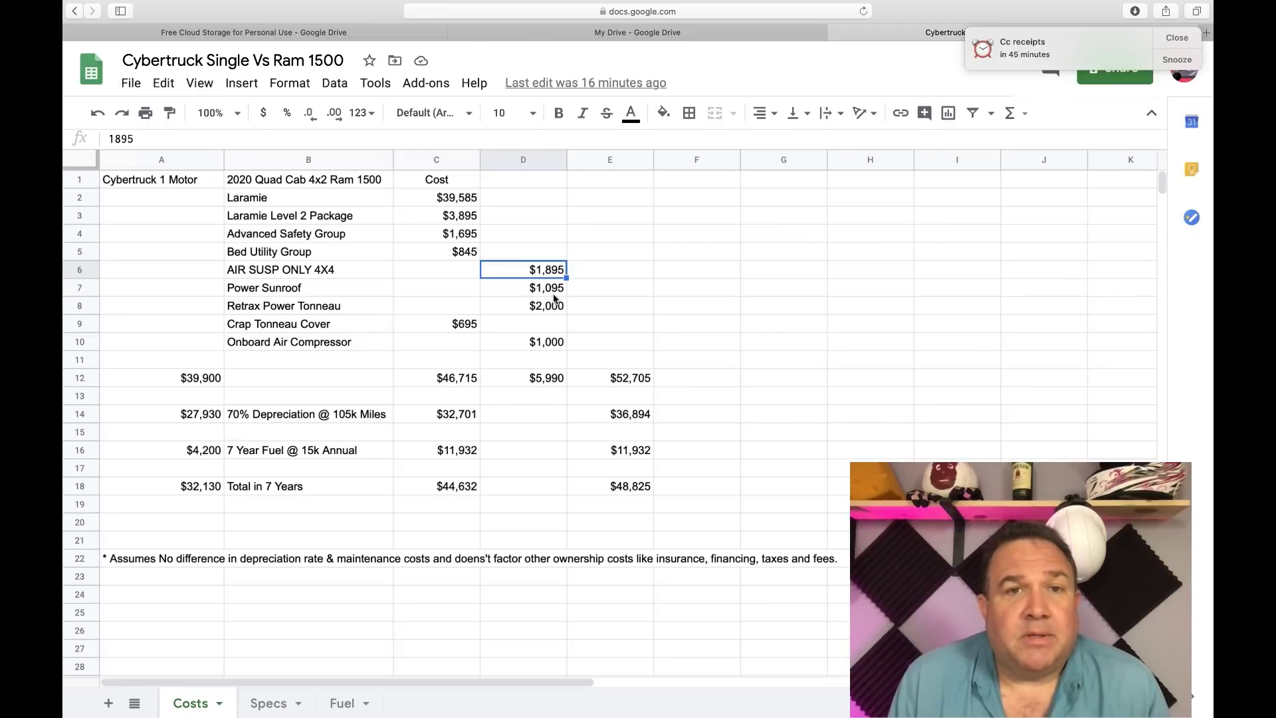
left_click(330, 306)
left_click(542, 307)
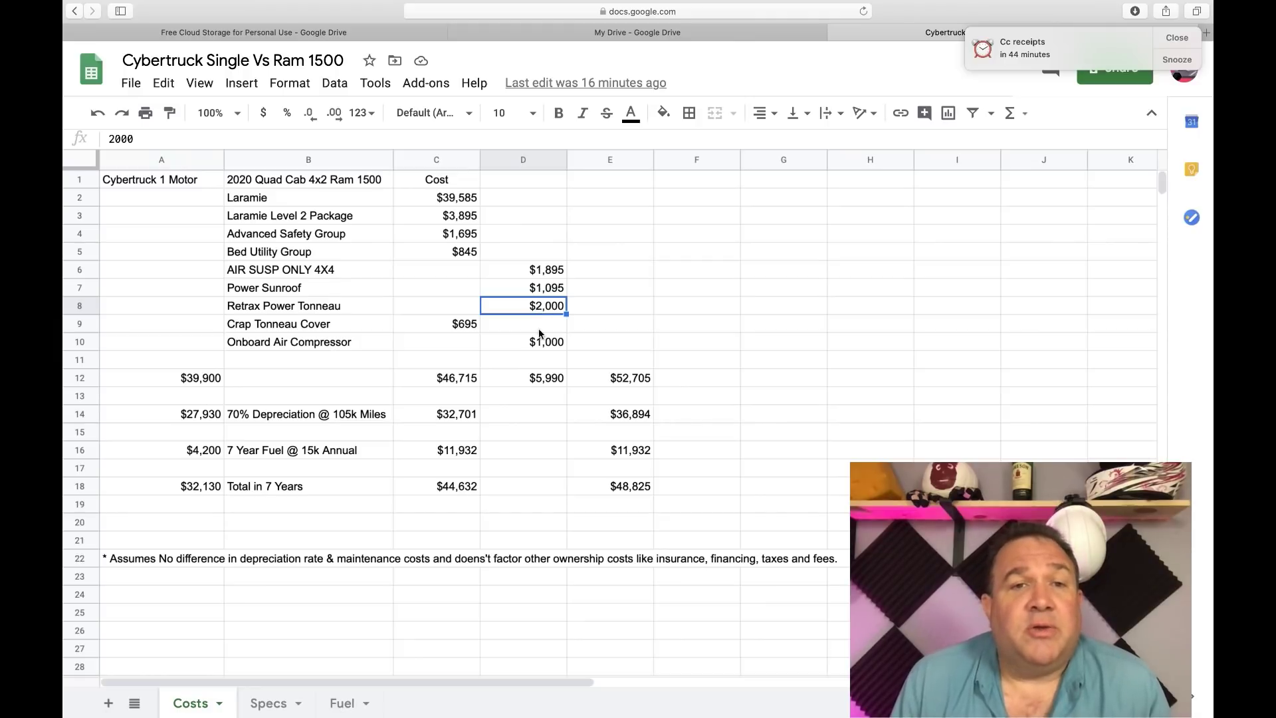
left_click(456, 325)
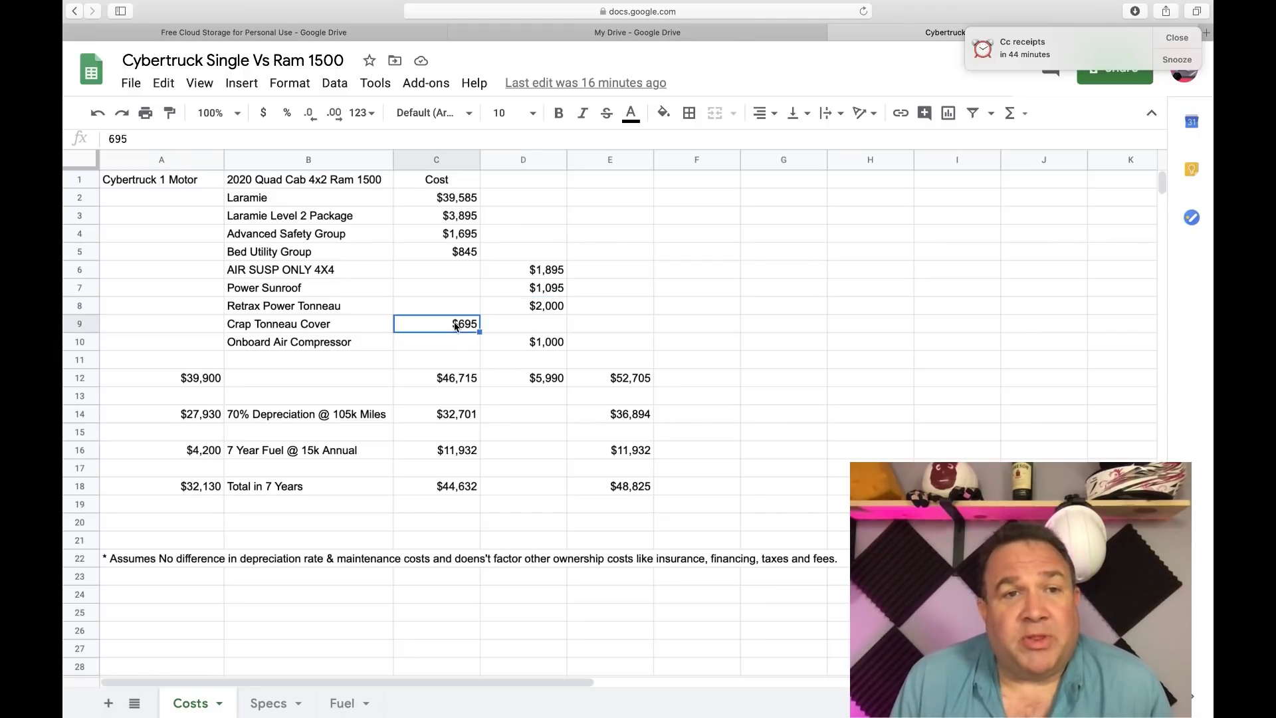
left_click(553, 347)
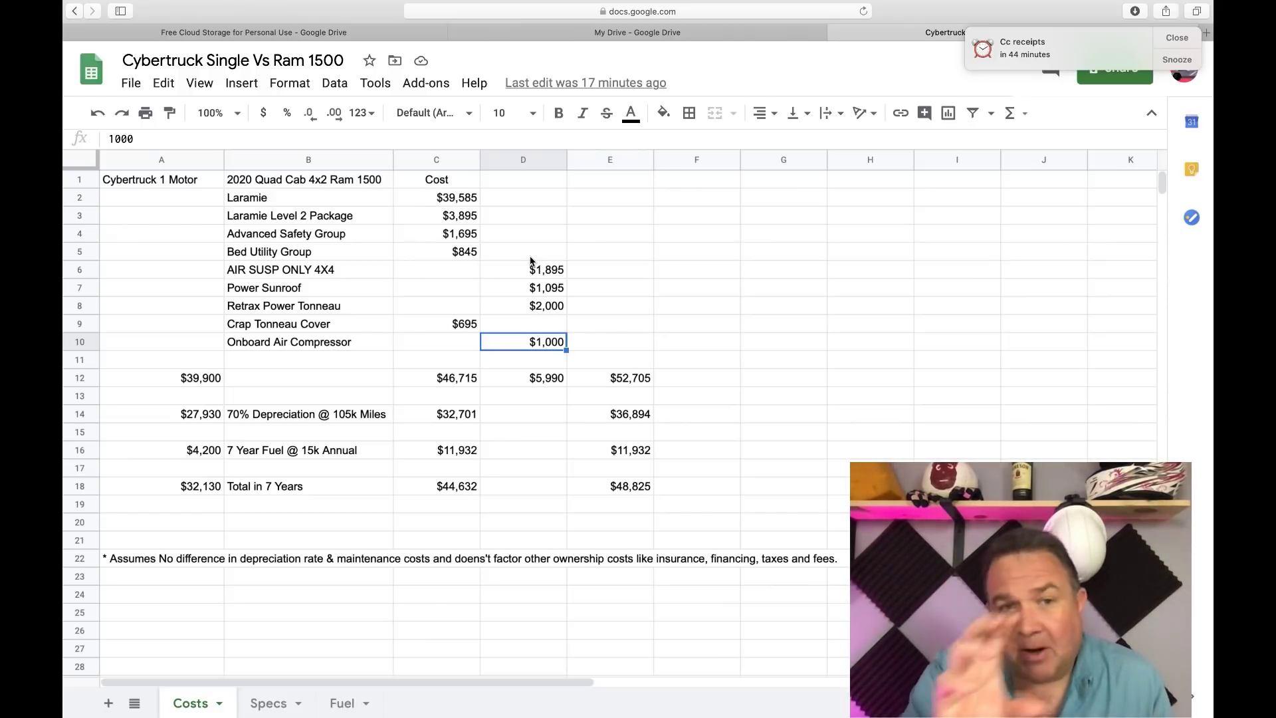
left_click(458, 379)
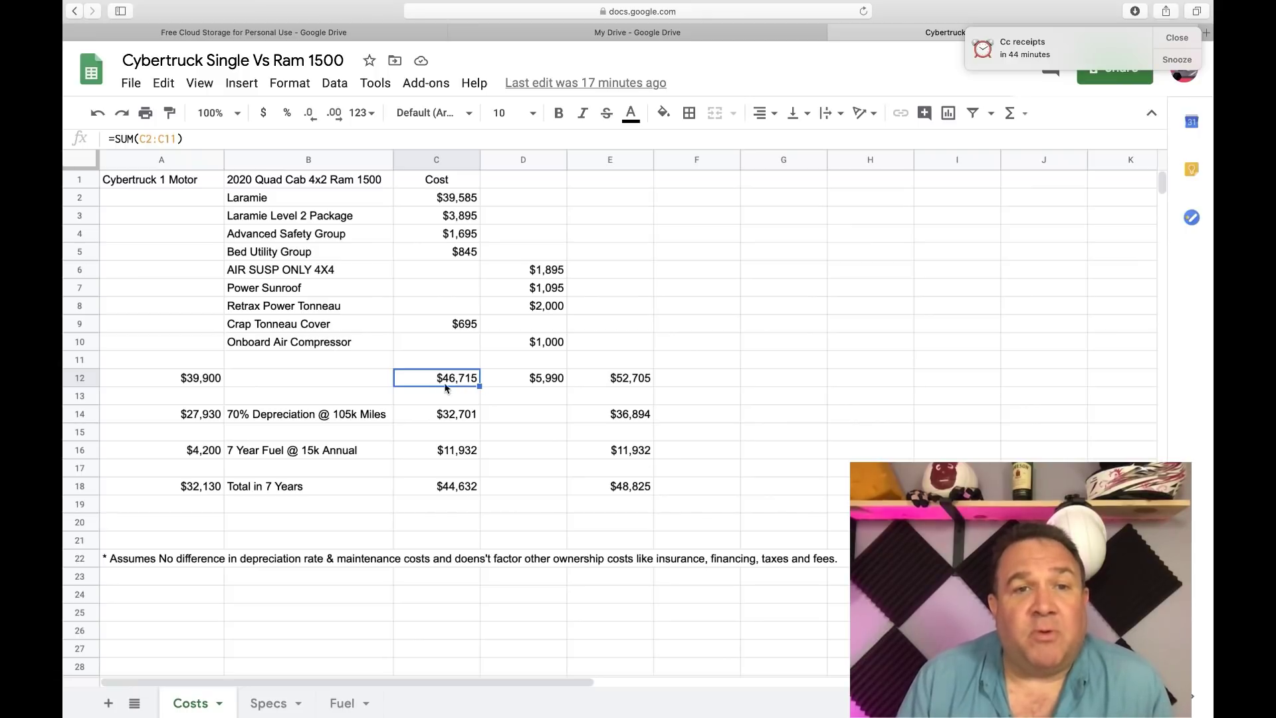
left_click(638, 375)
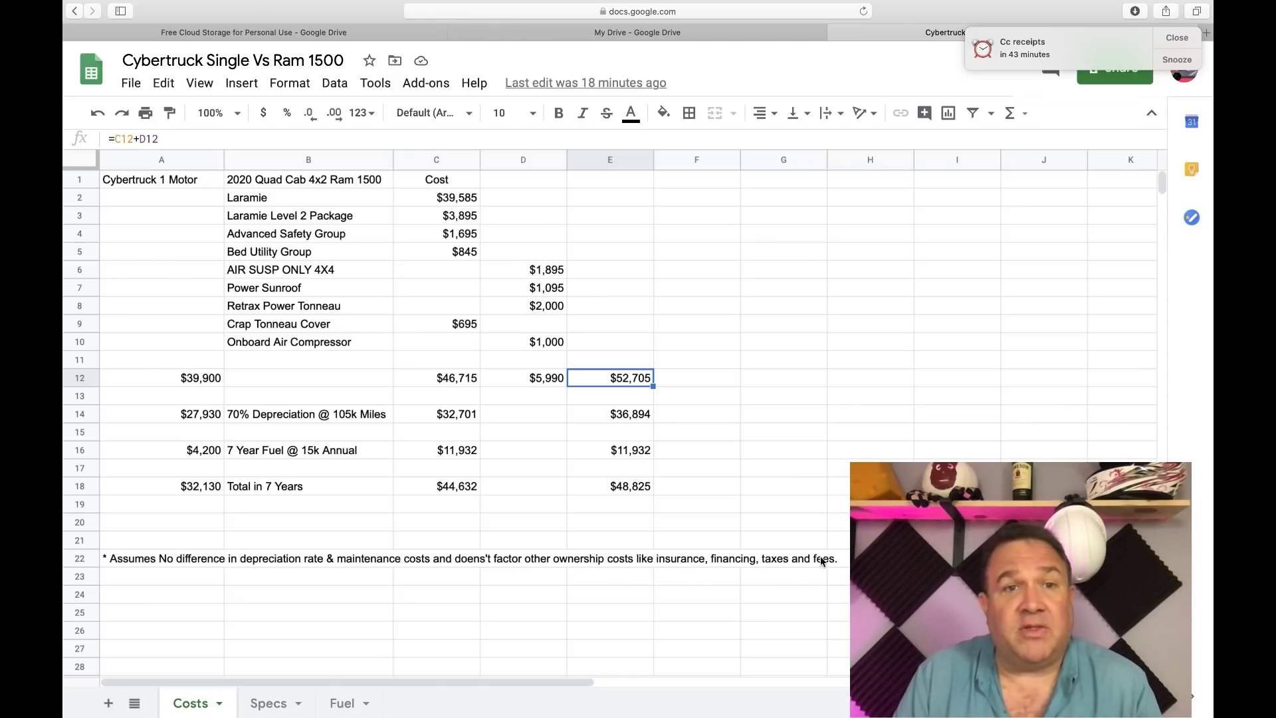
left_click(202, 384)
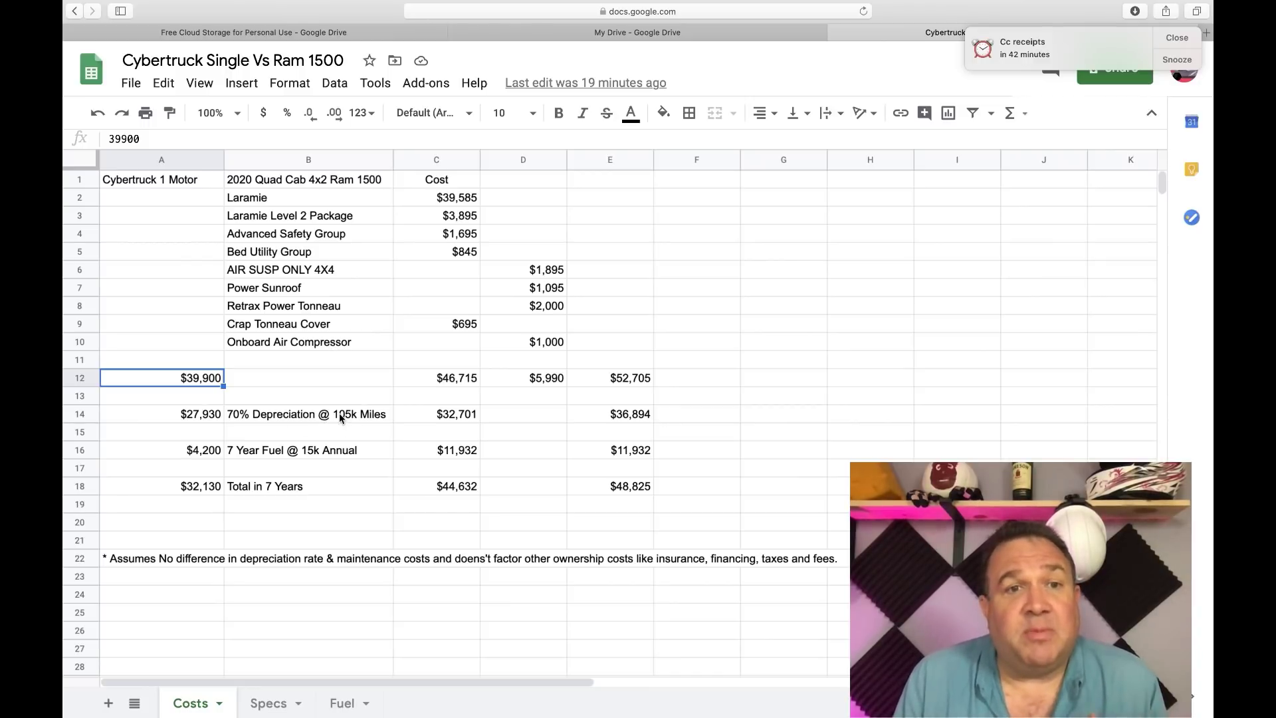
left_click(336, 451)
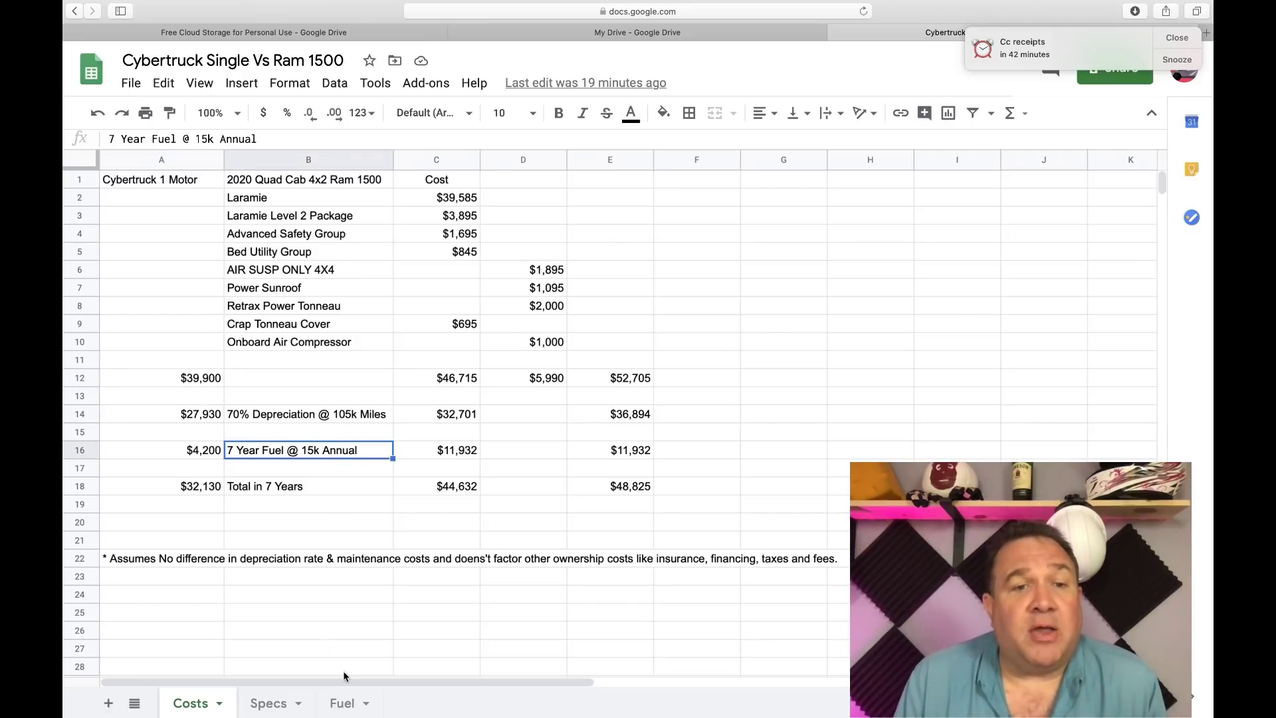
left_click(343, 703)
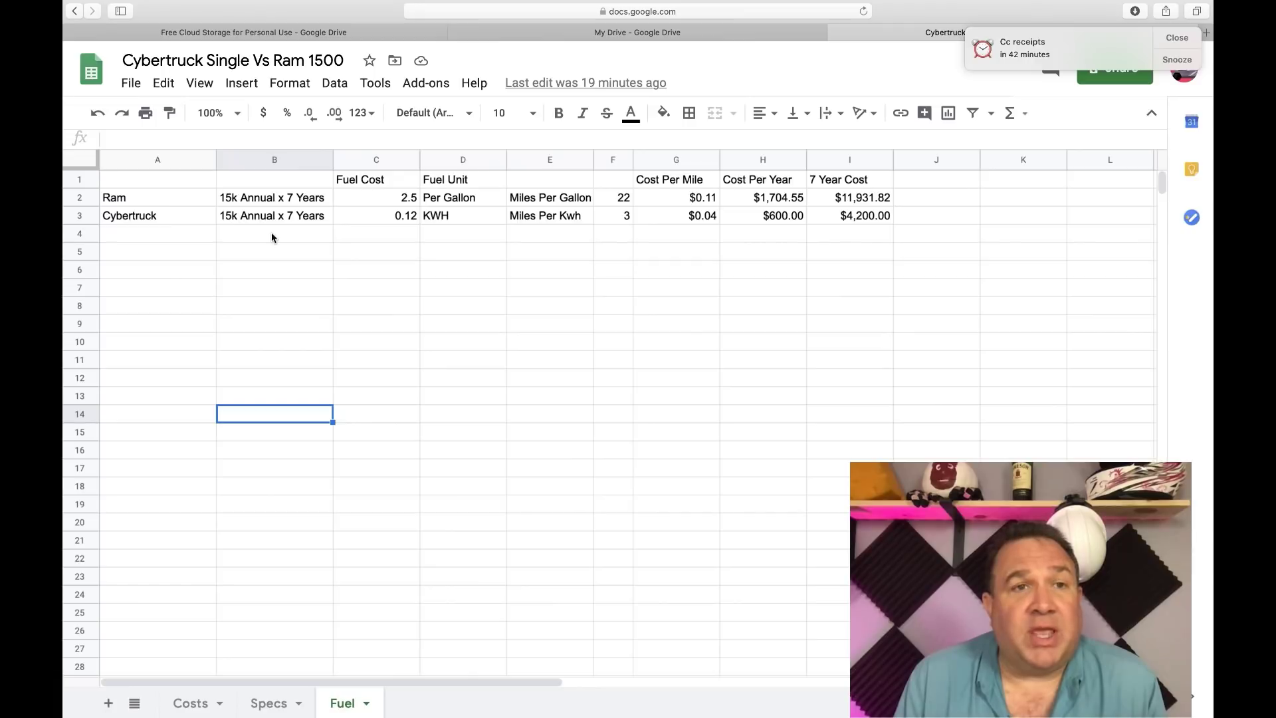
left_click(406, 199)
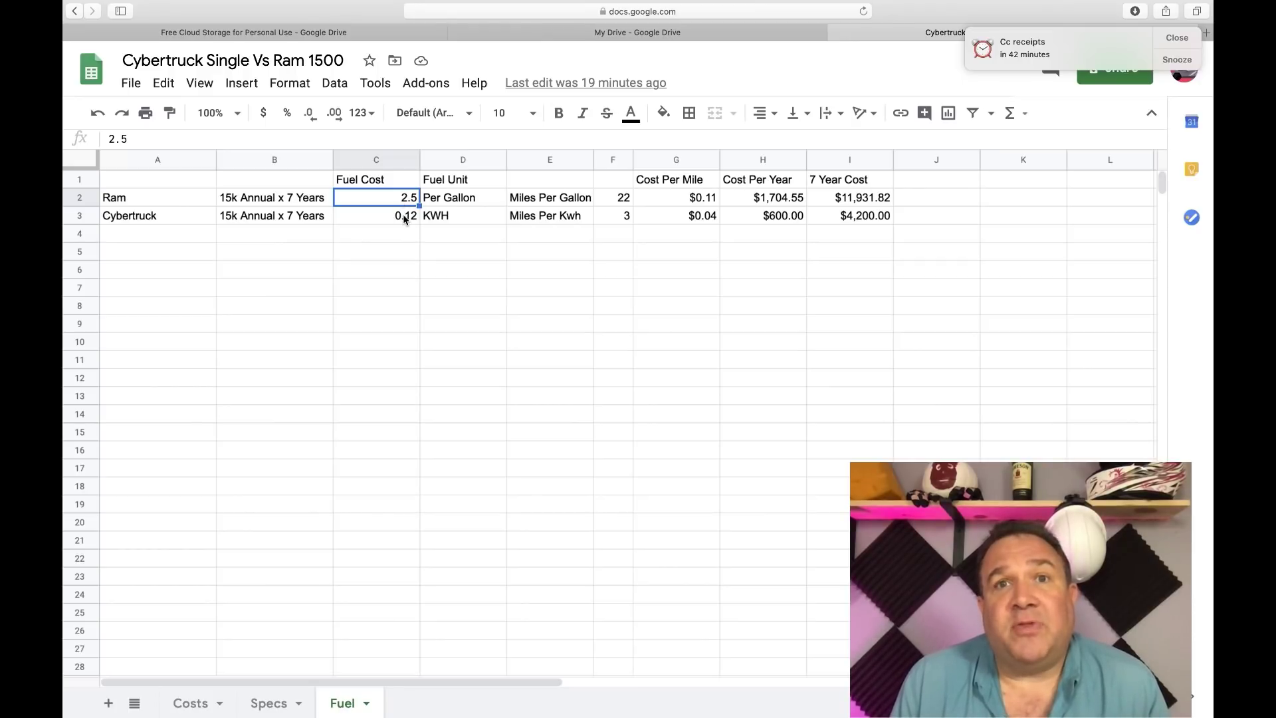
left_click(404, 219)
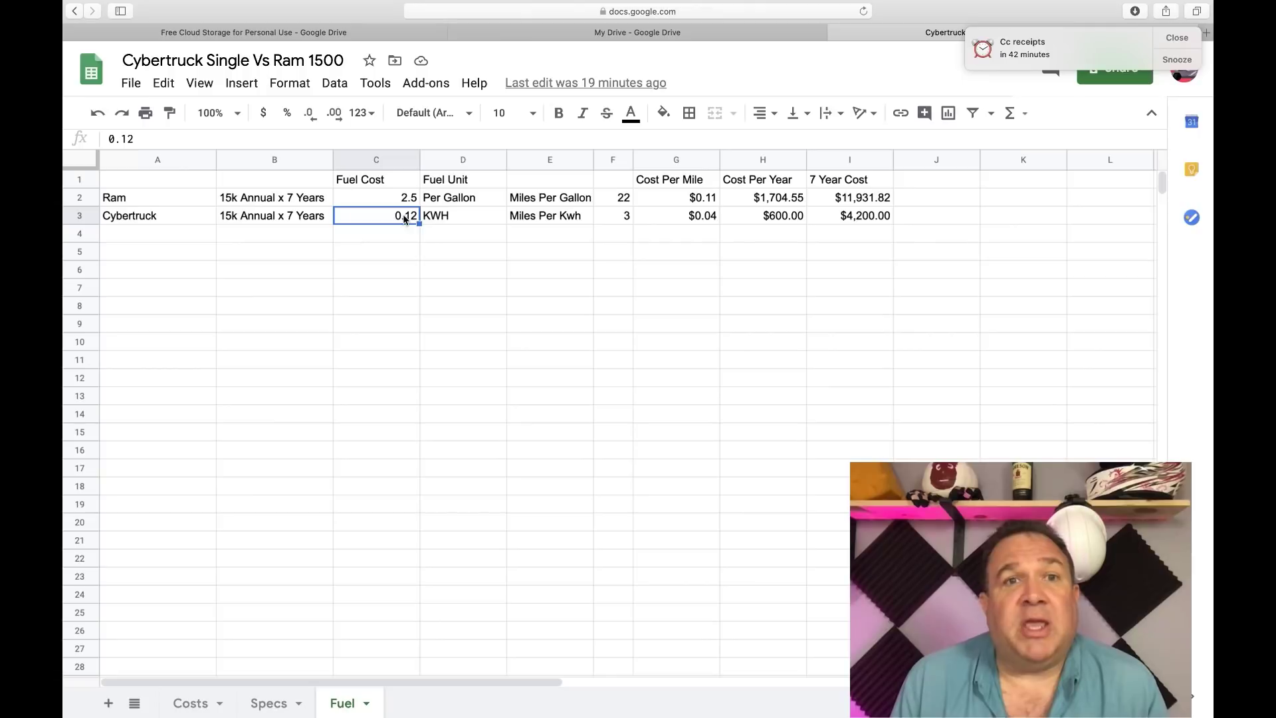
left_click(566, 199)
left_click(619, 200)
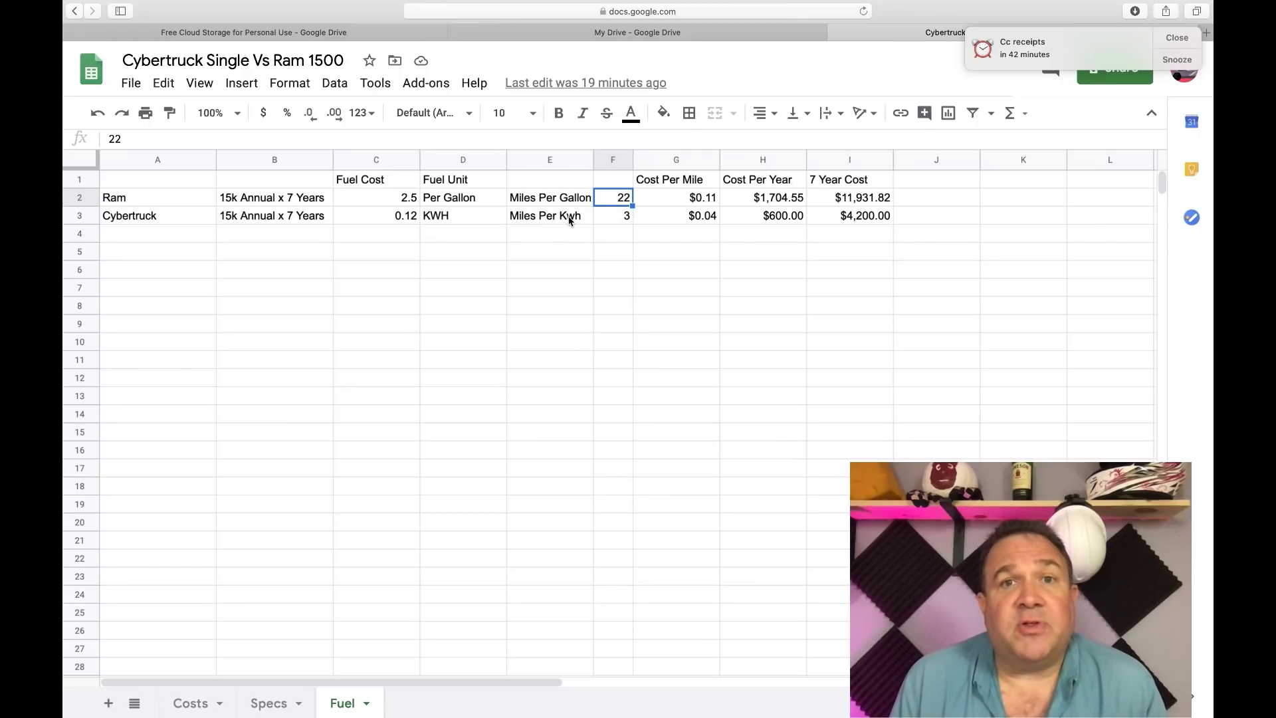
left_click(620, 214)
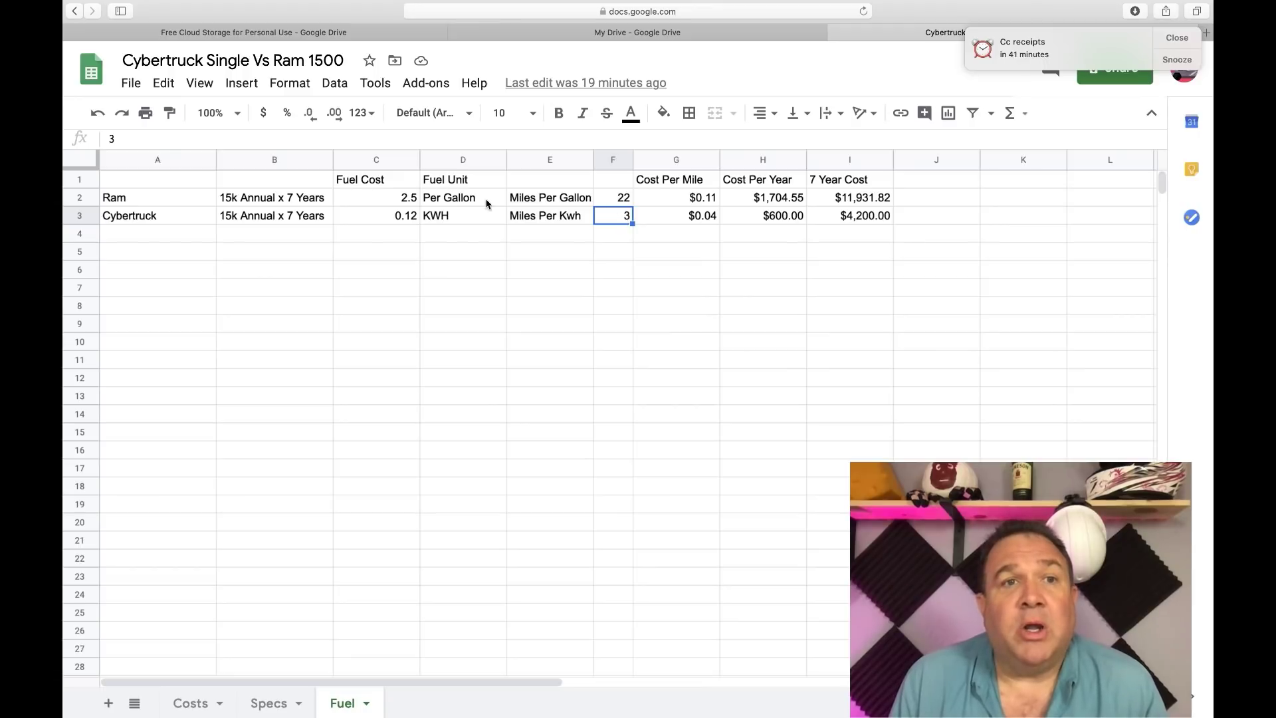
left_click(689, 200)
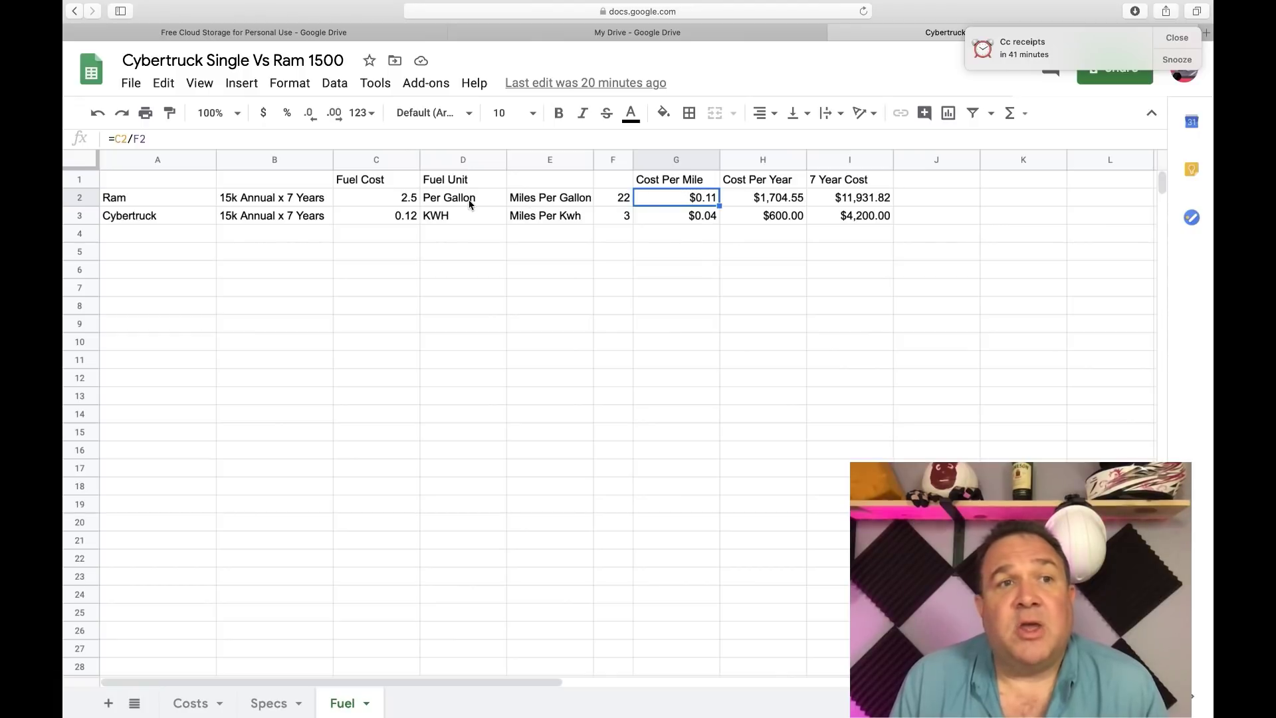
left_click(703, 216)
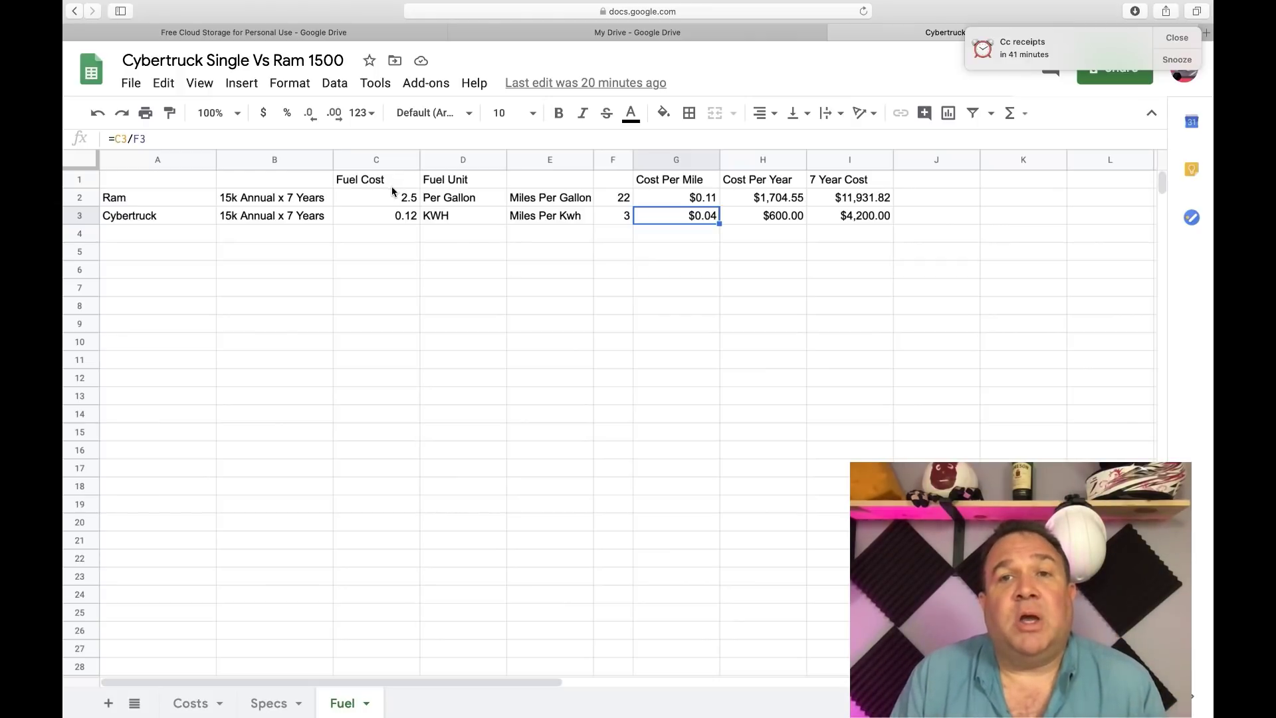
left_click(779, 221)
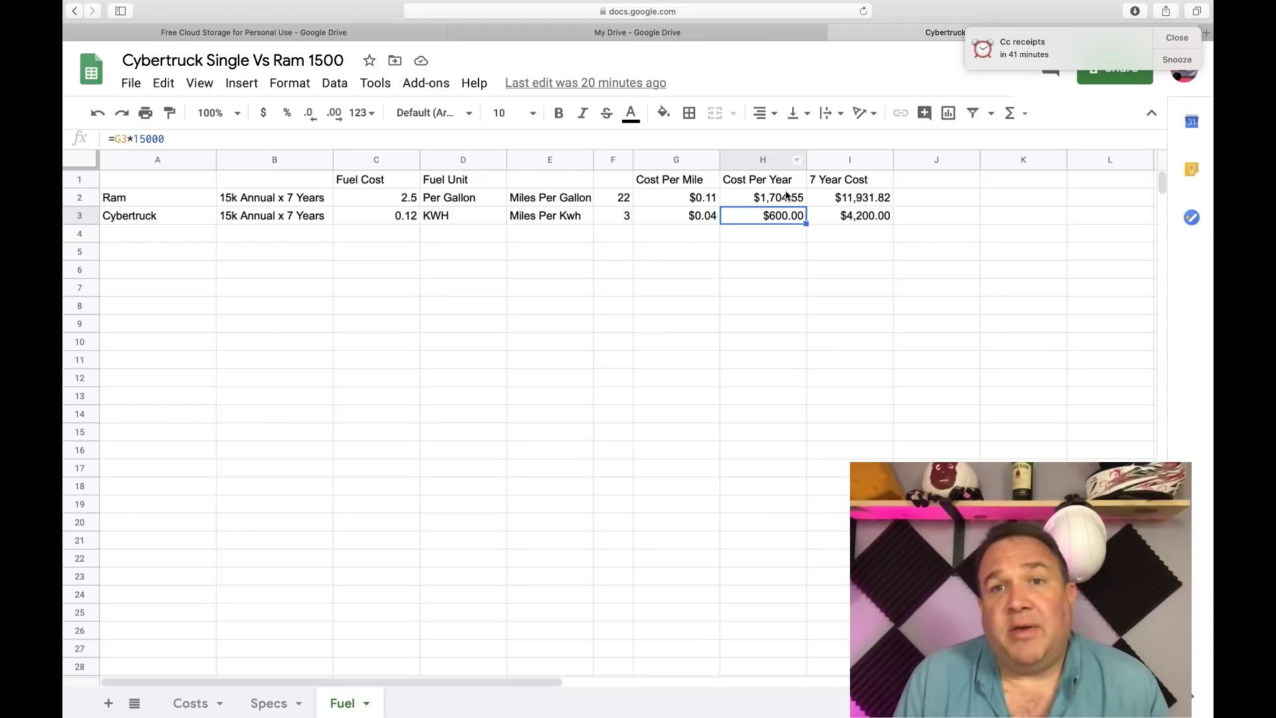
left_click(876, 199)
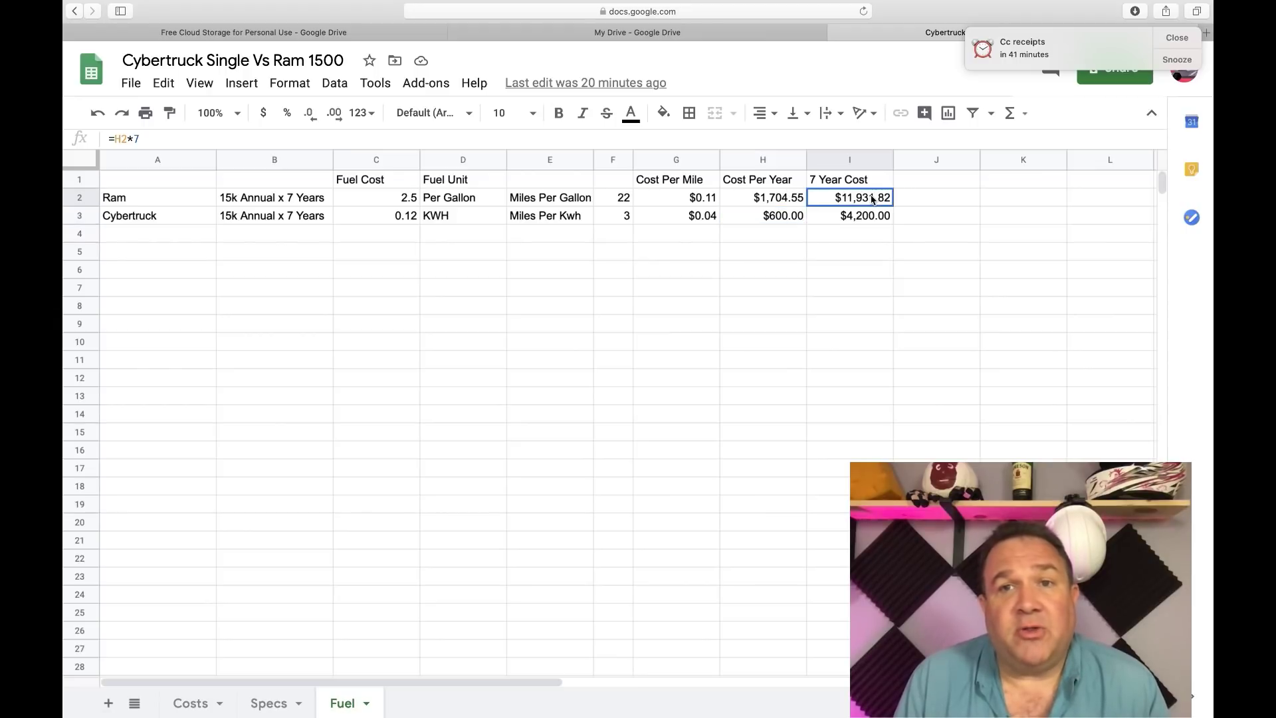
left_click(183, 704)
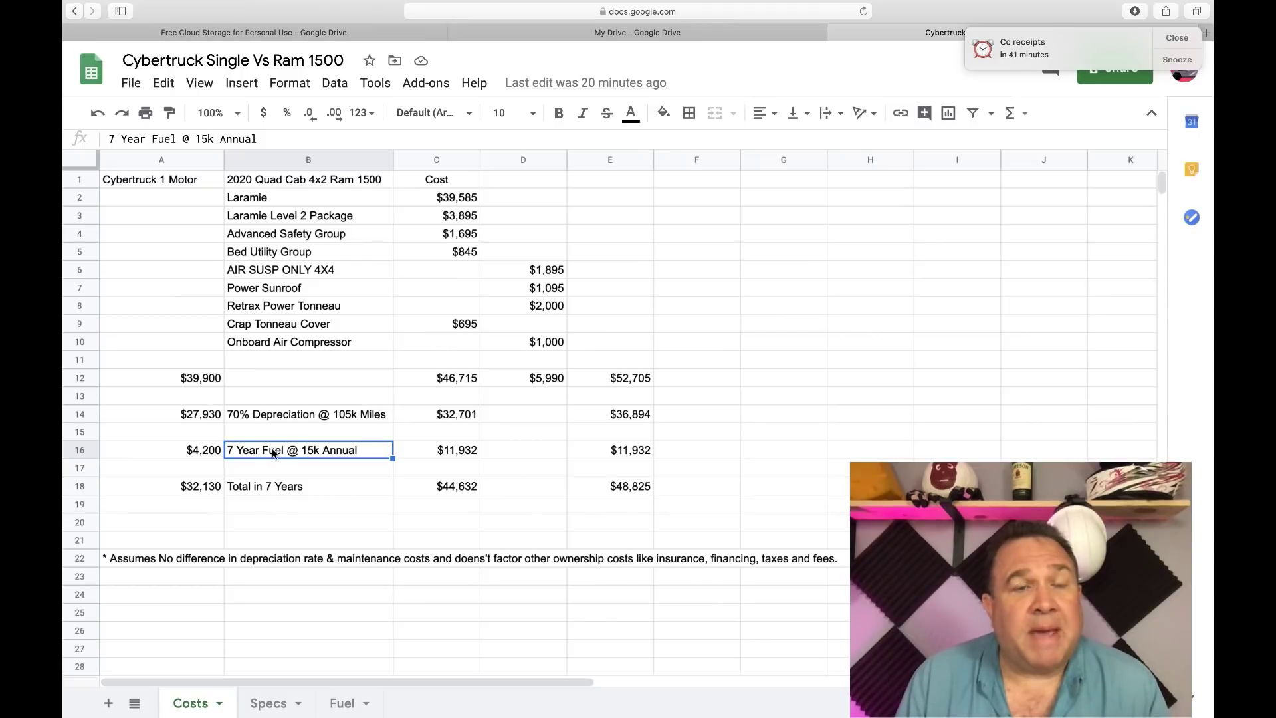
Step: Review the depreciation, fuel and 7-year total formulas in A14, A16, A18, C18 and E18
left_click(209, 415)
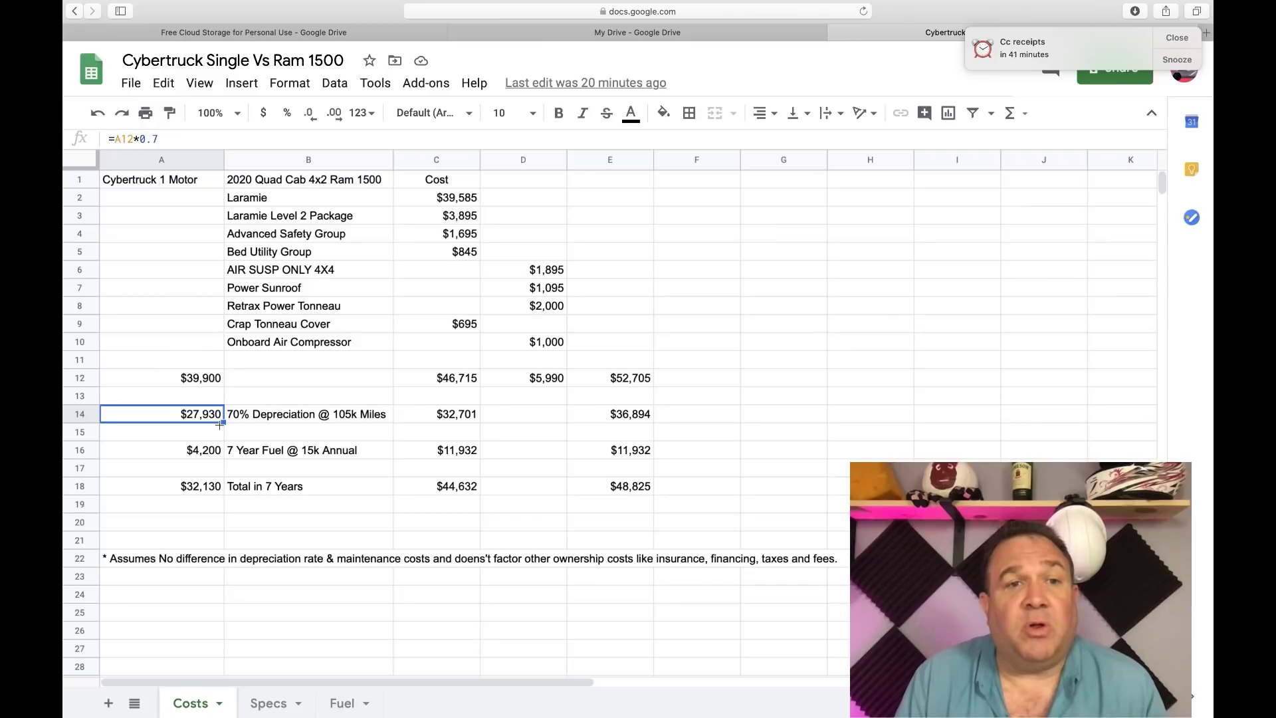
left_click(213, 451)
left_click(209, 486)
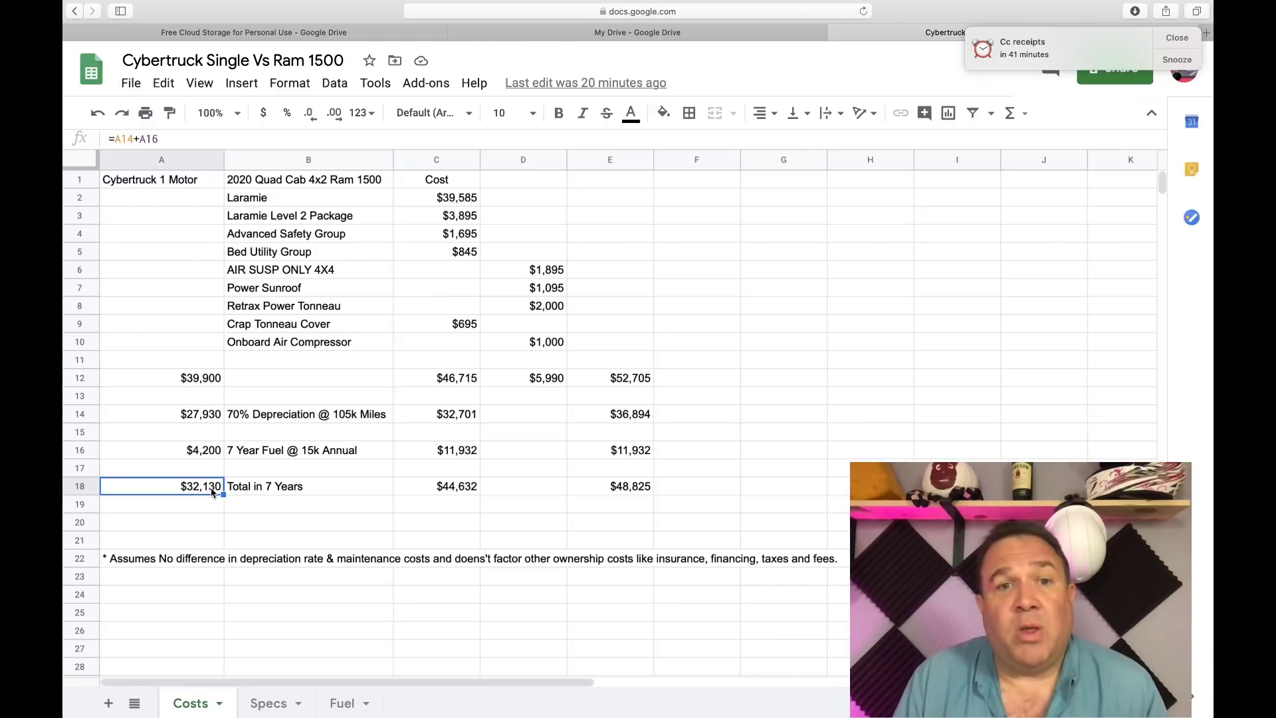
left_click(449, 487)
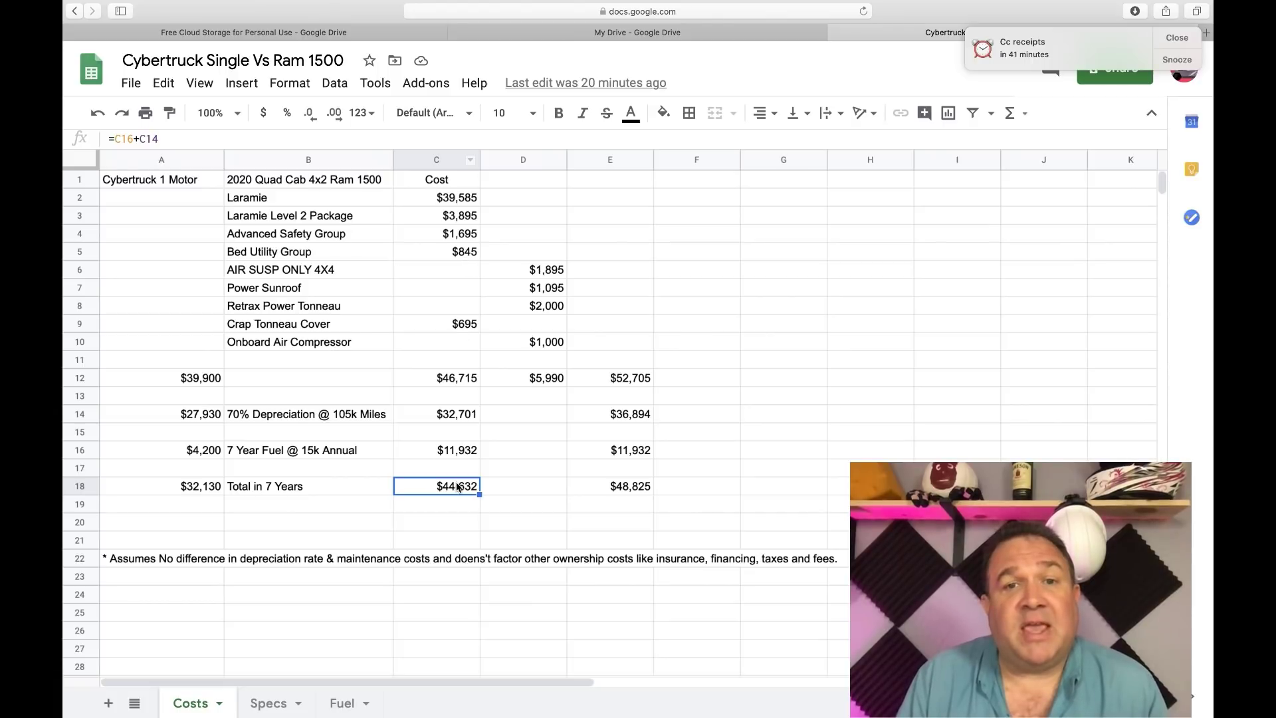
left_click(630, 491)
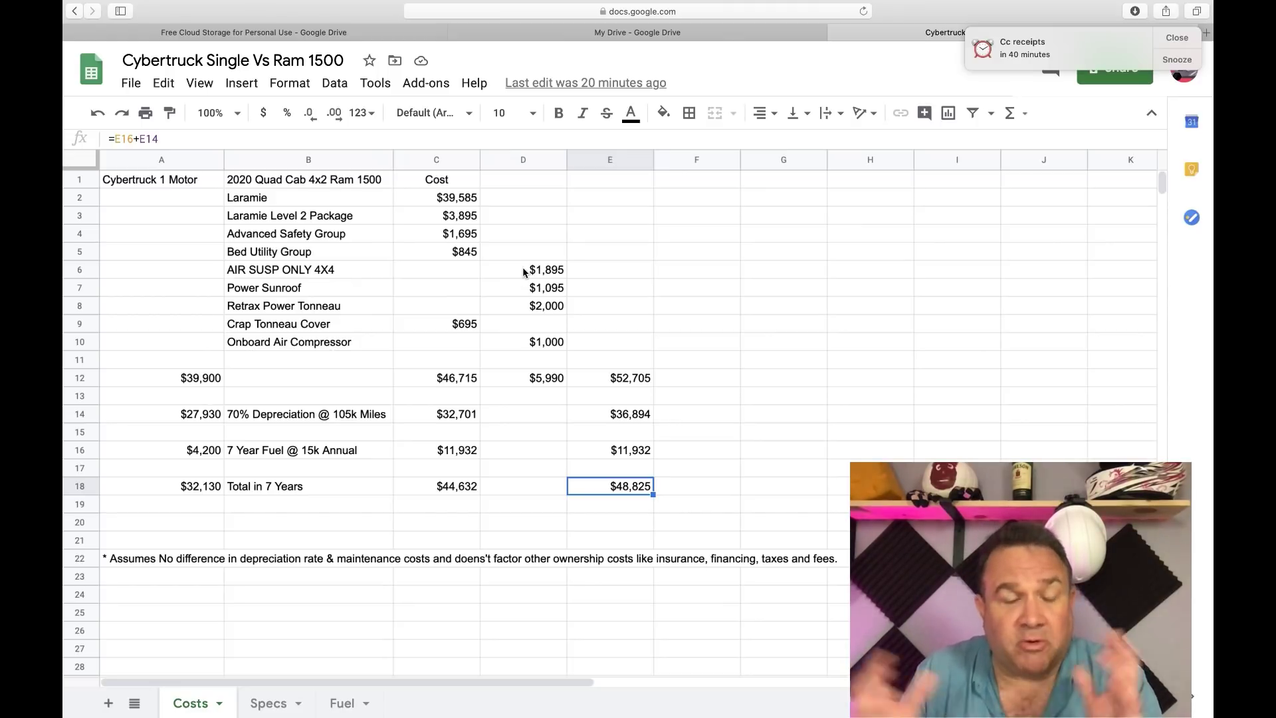
Step: On the Specs sheet, change the Ram bed width at well in C5 from 61 to 51
left_click(281, 702)
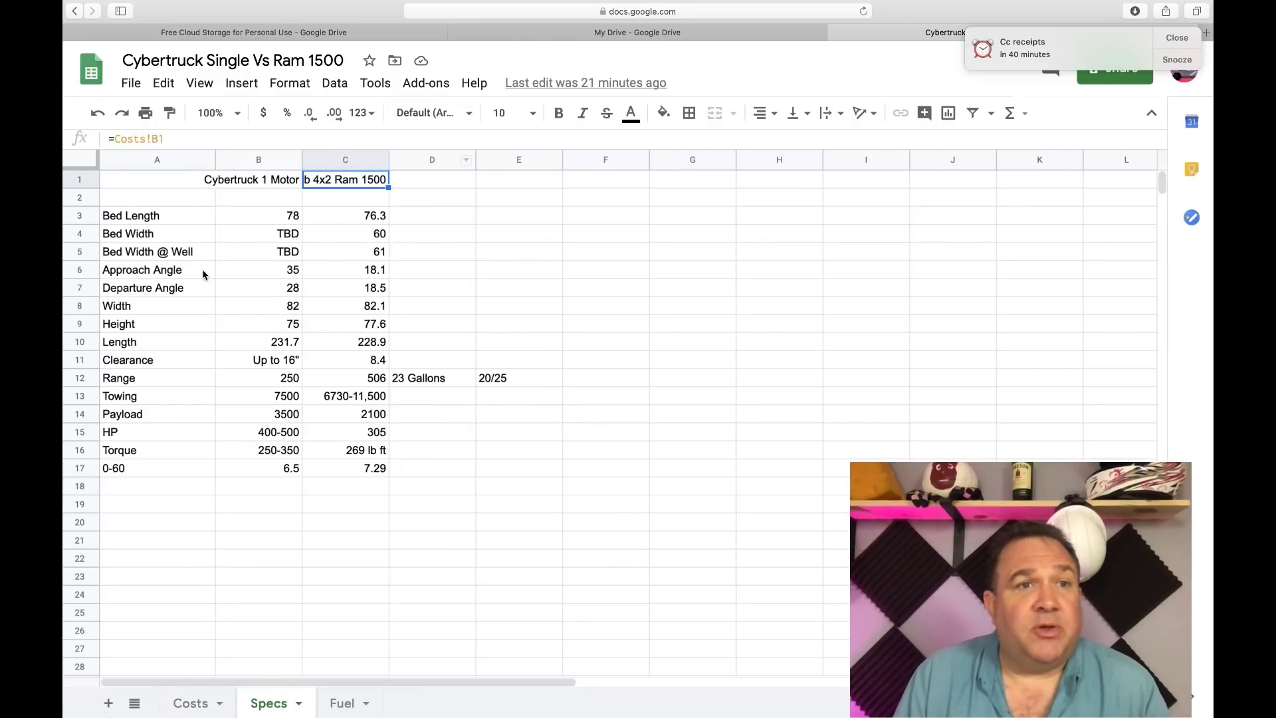
left_click(256, 214)
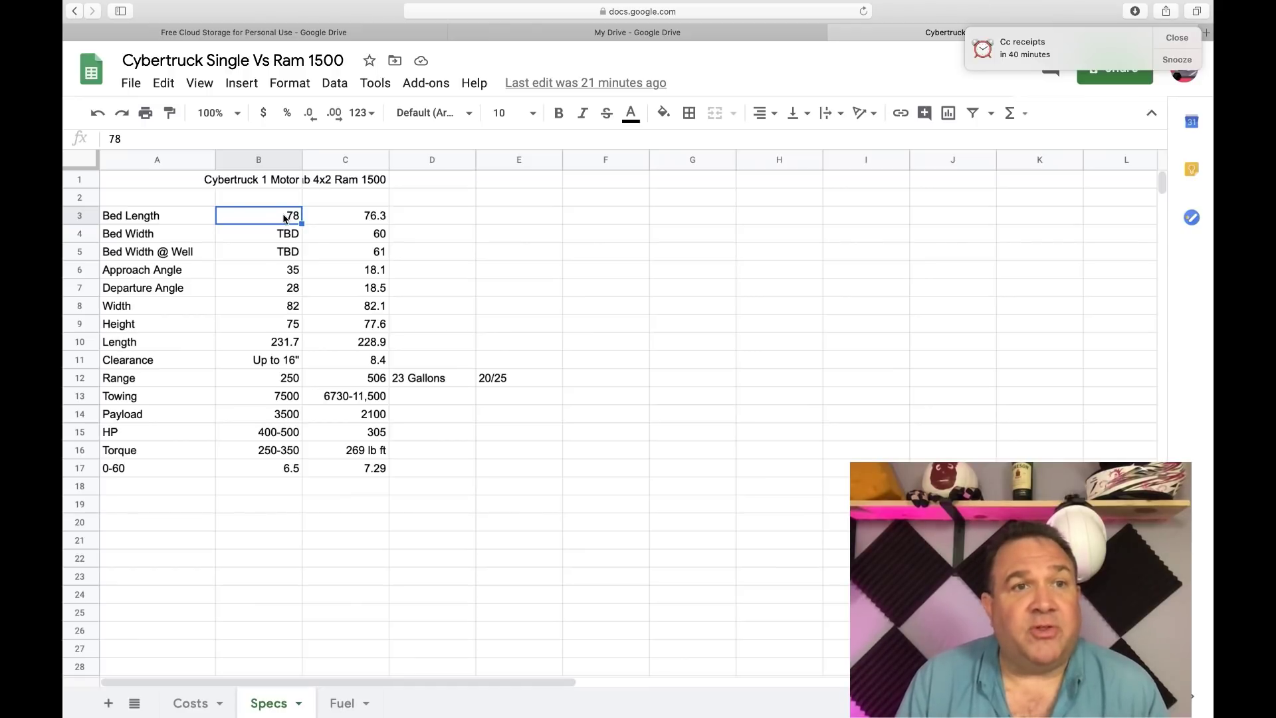
double_click(371, 252)
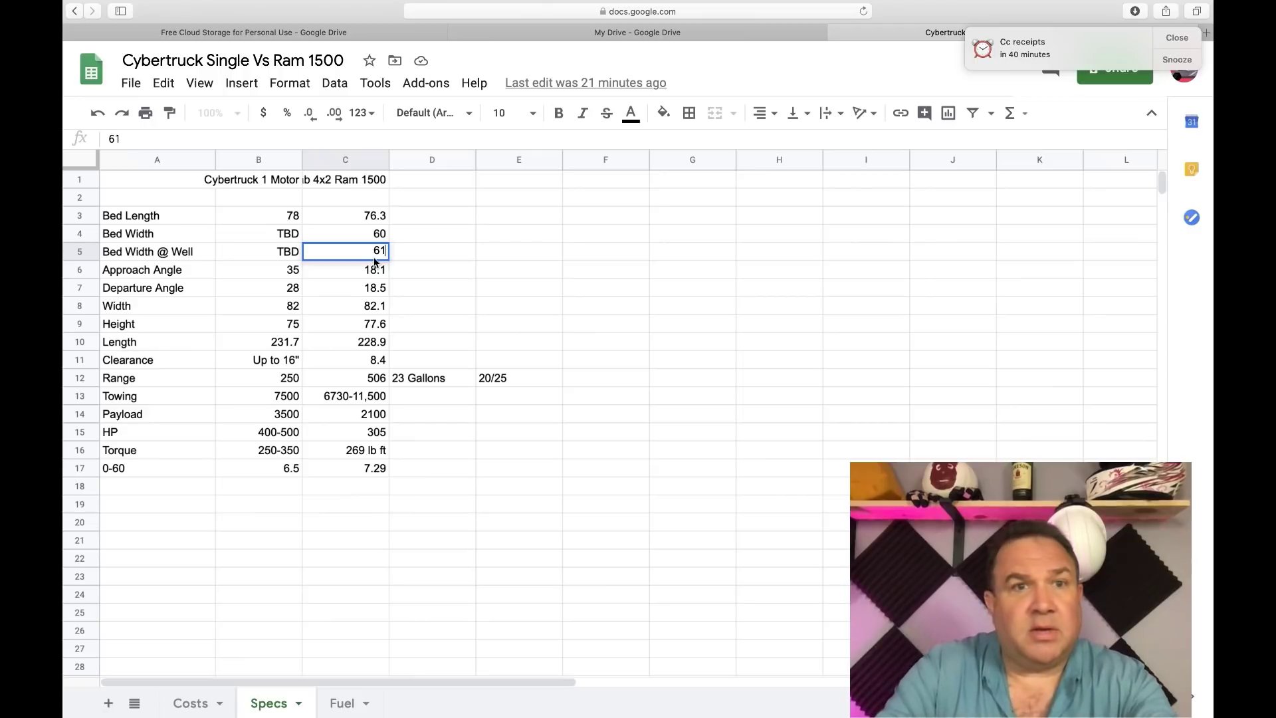
key("BackSpace")
key("BackSpace")
type("5")
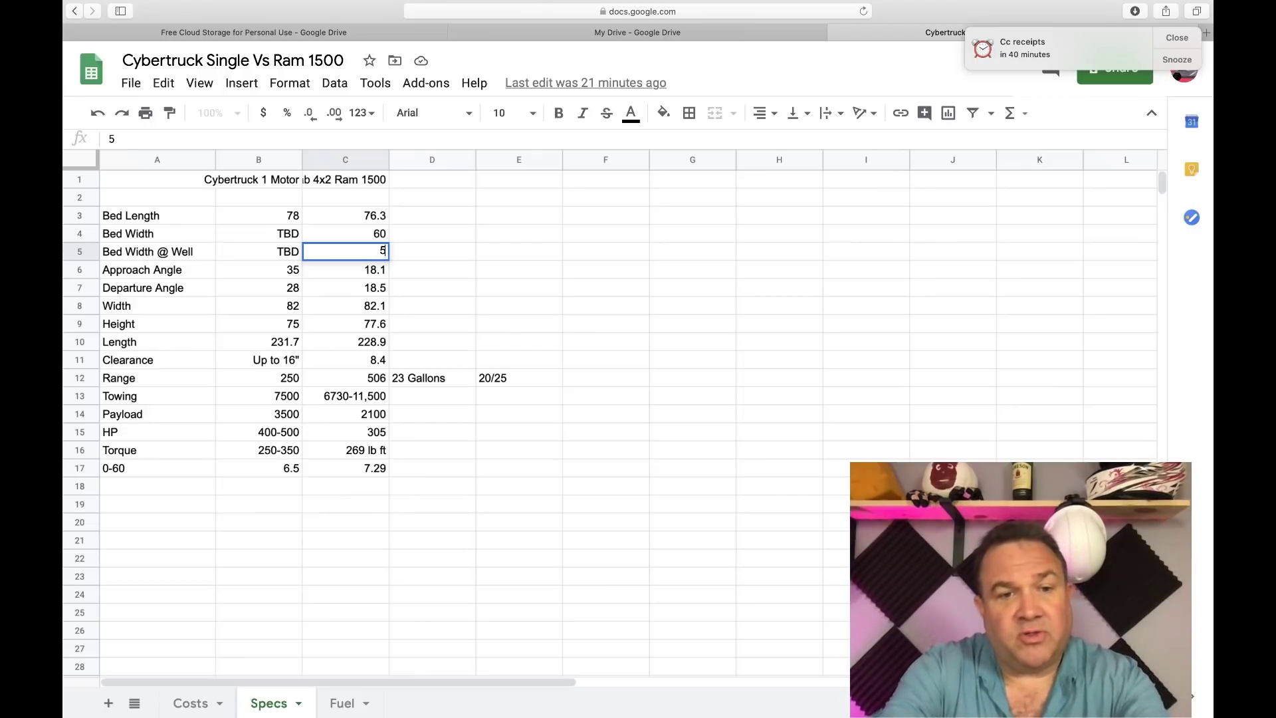
type("1")
key("Return")
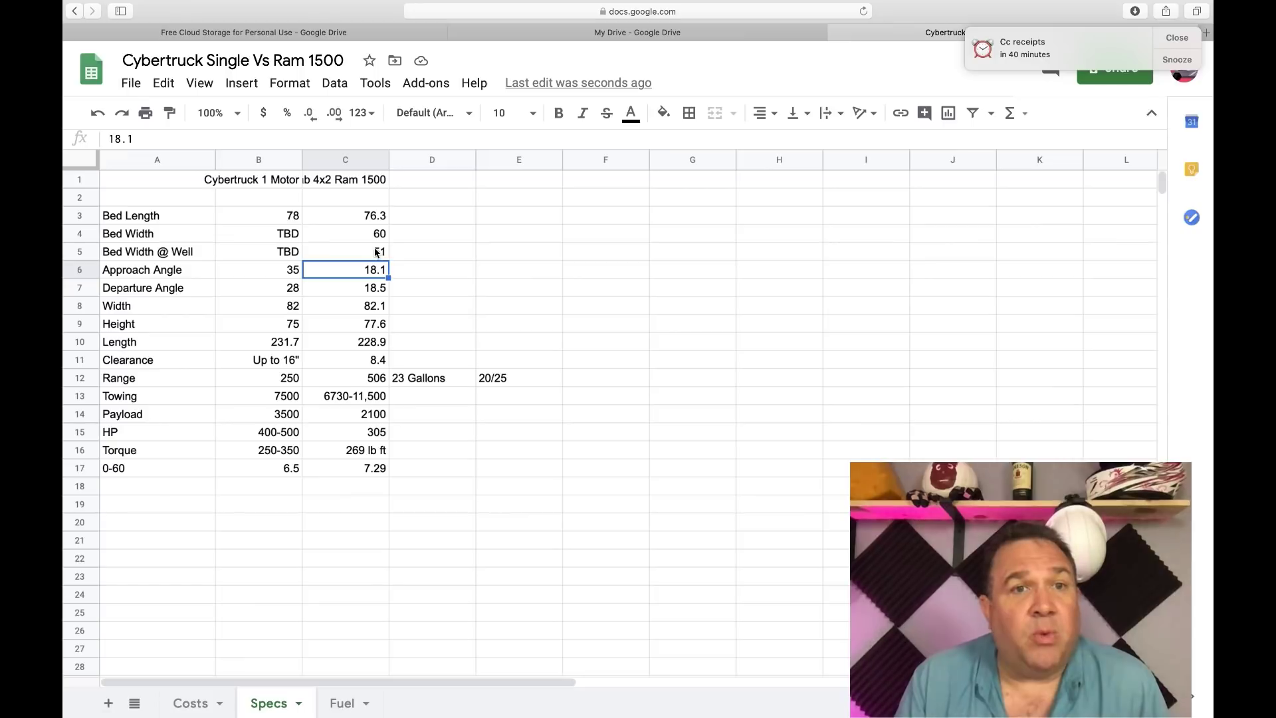
Step: Review the approach and departure angles, width, height, length and clearance values
left_click(353, 296)
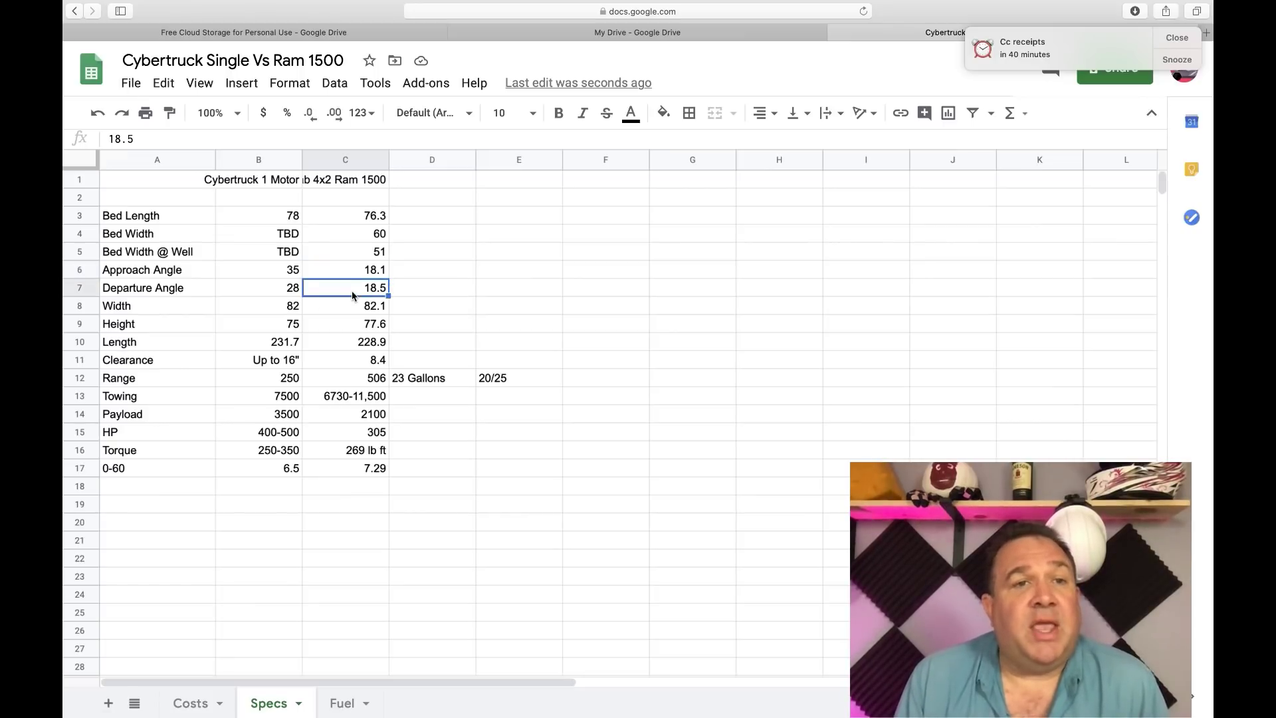
left_click(291, 273)
left_click(292, 288)
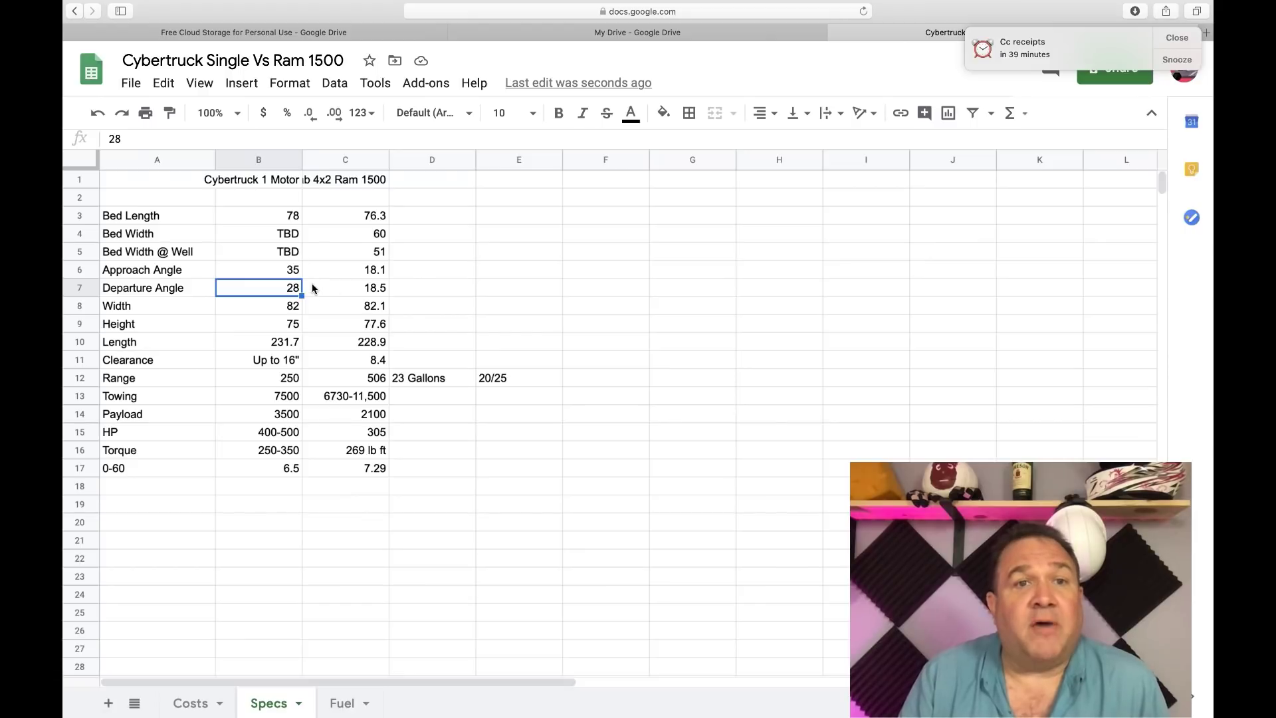
left_click(292, 311)
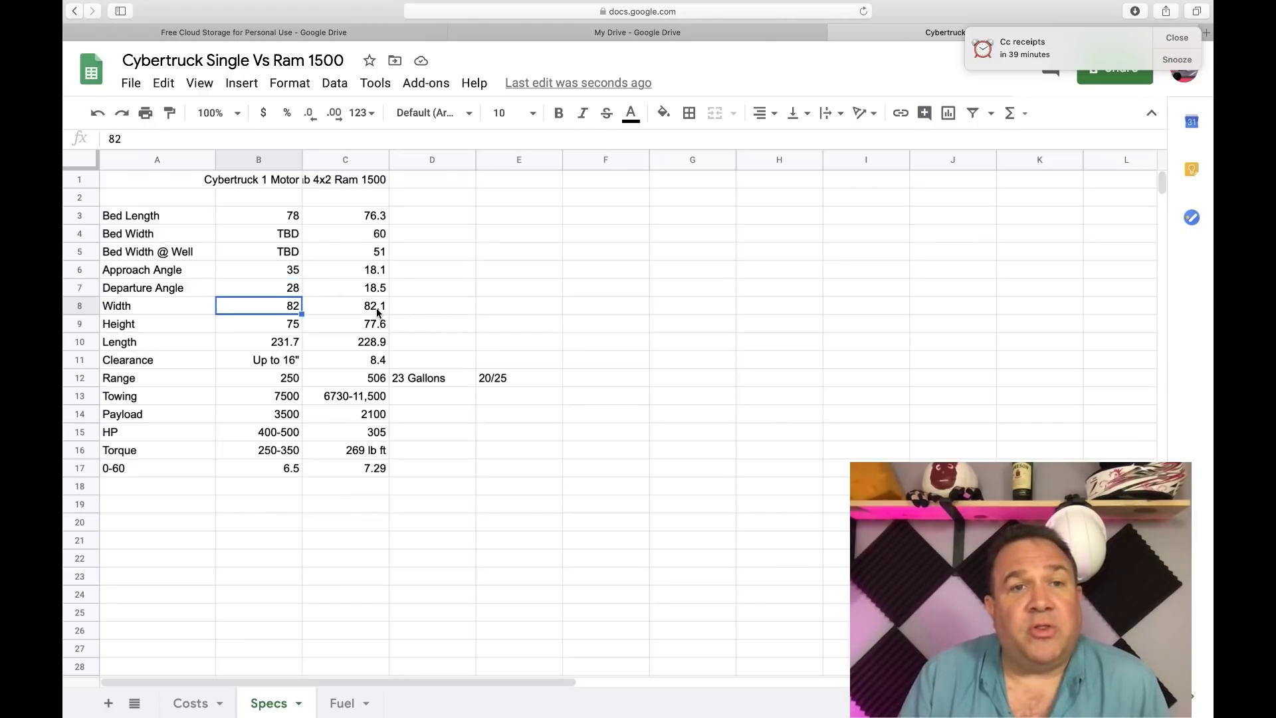
left_click(292, 329)
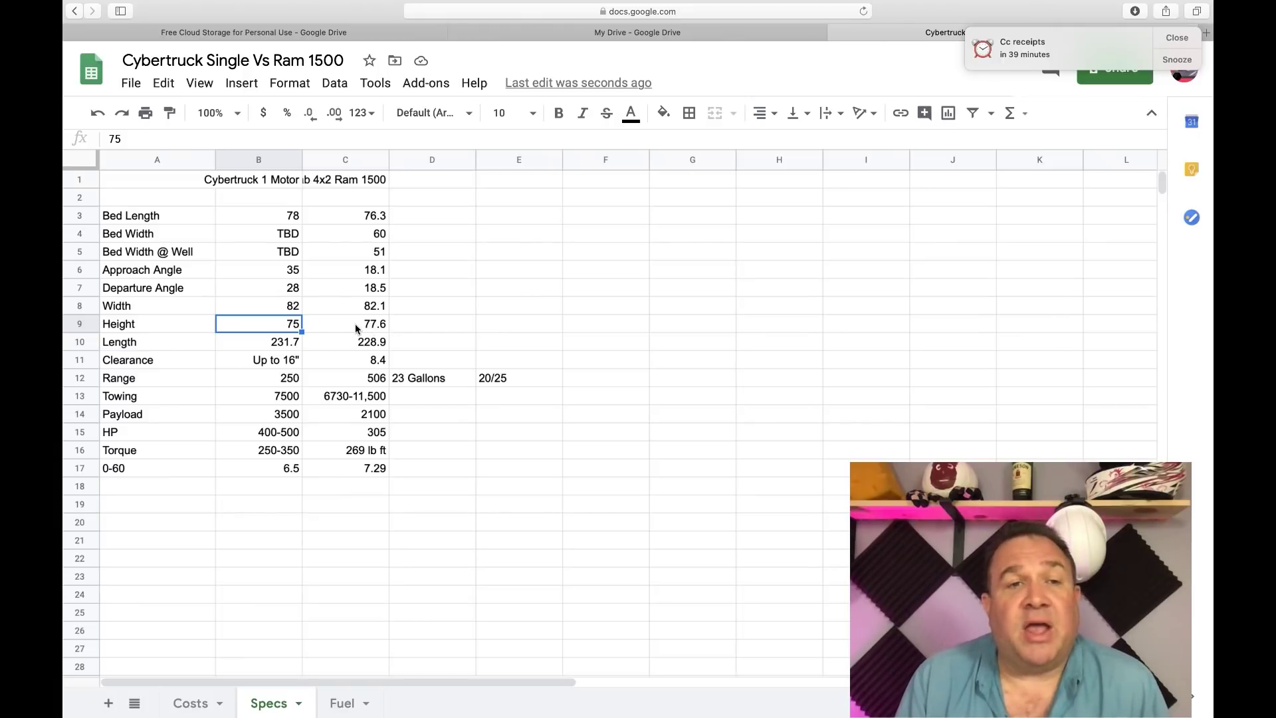
left_click(297, 341)
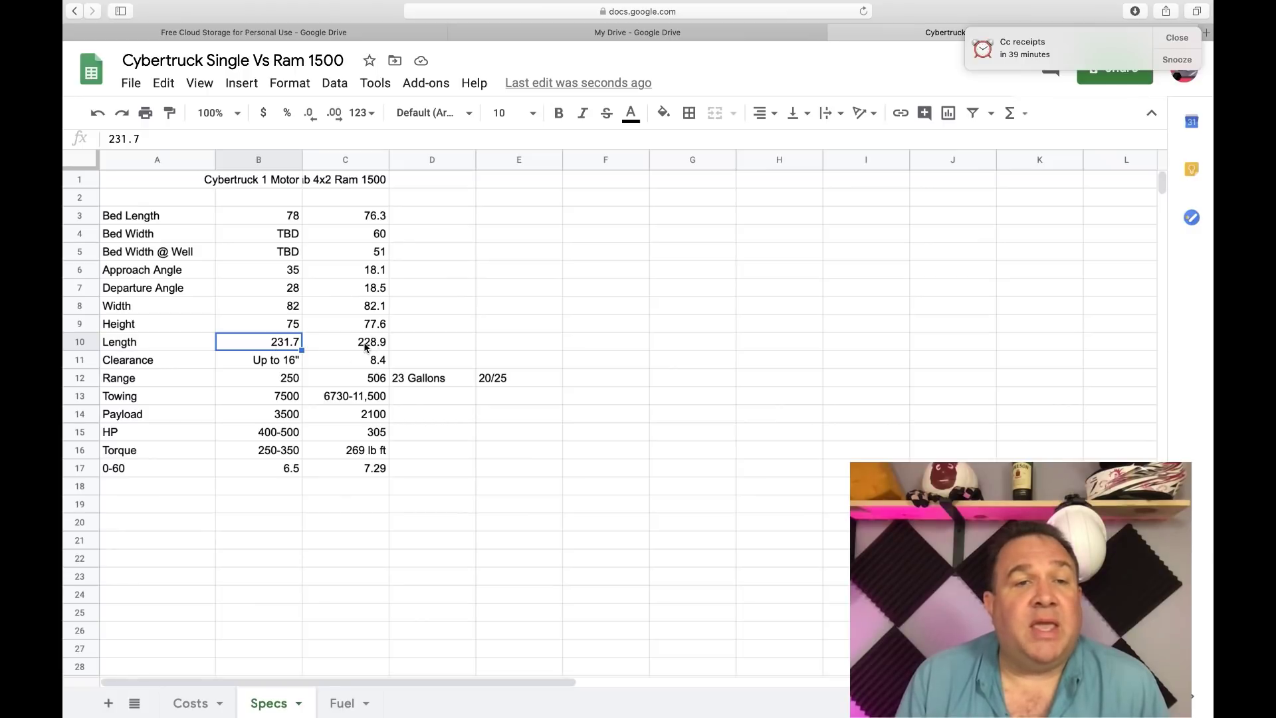
left_click(292, 360)
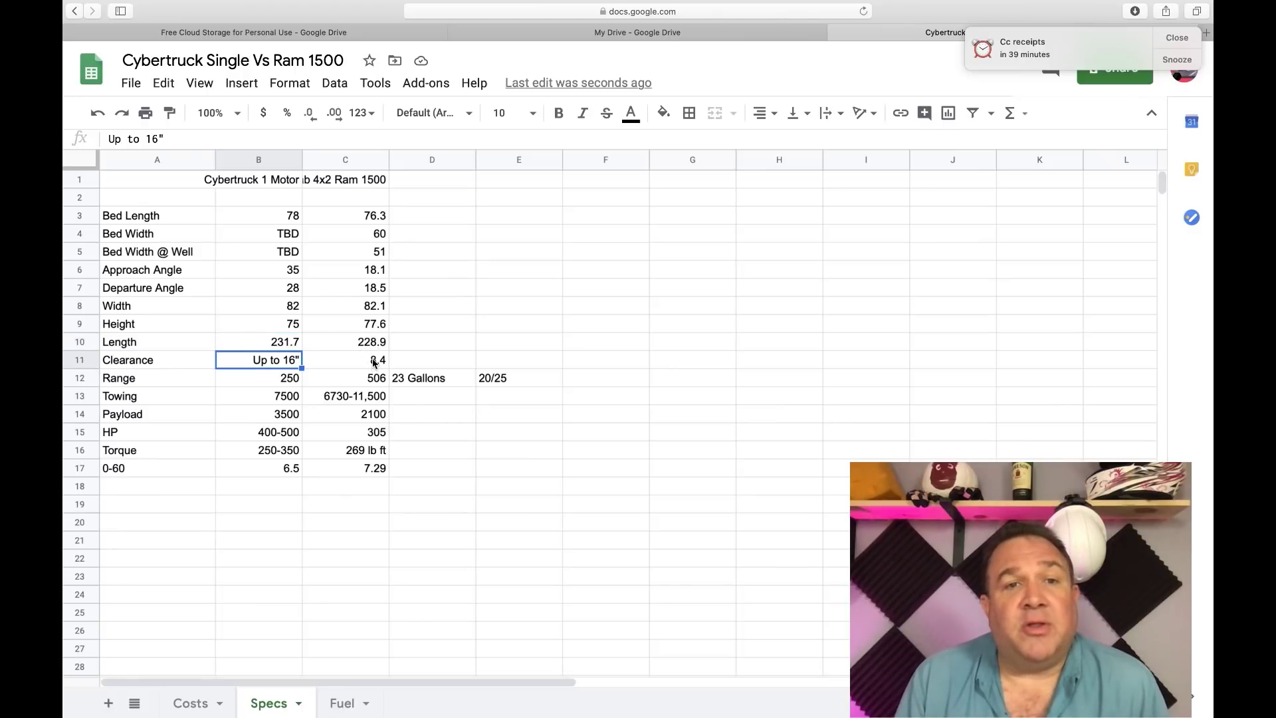
left_click(340, 359)
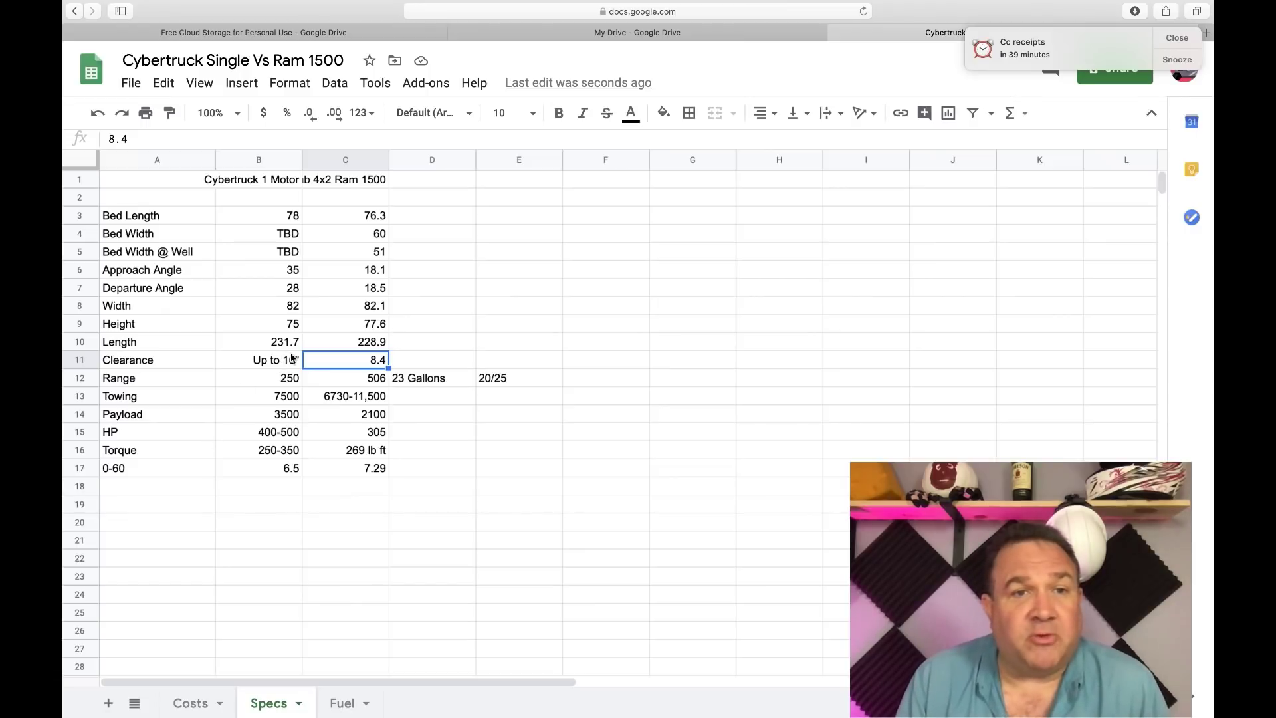
Step: Compare the Cybertruck and Ram values in the Range row
left_click(226, 381)
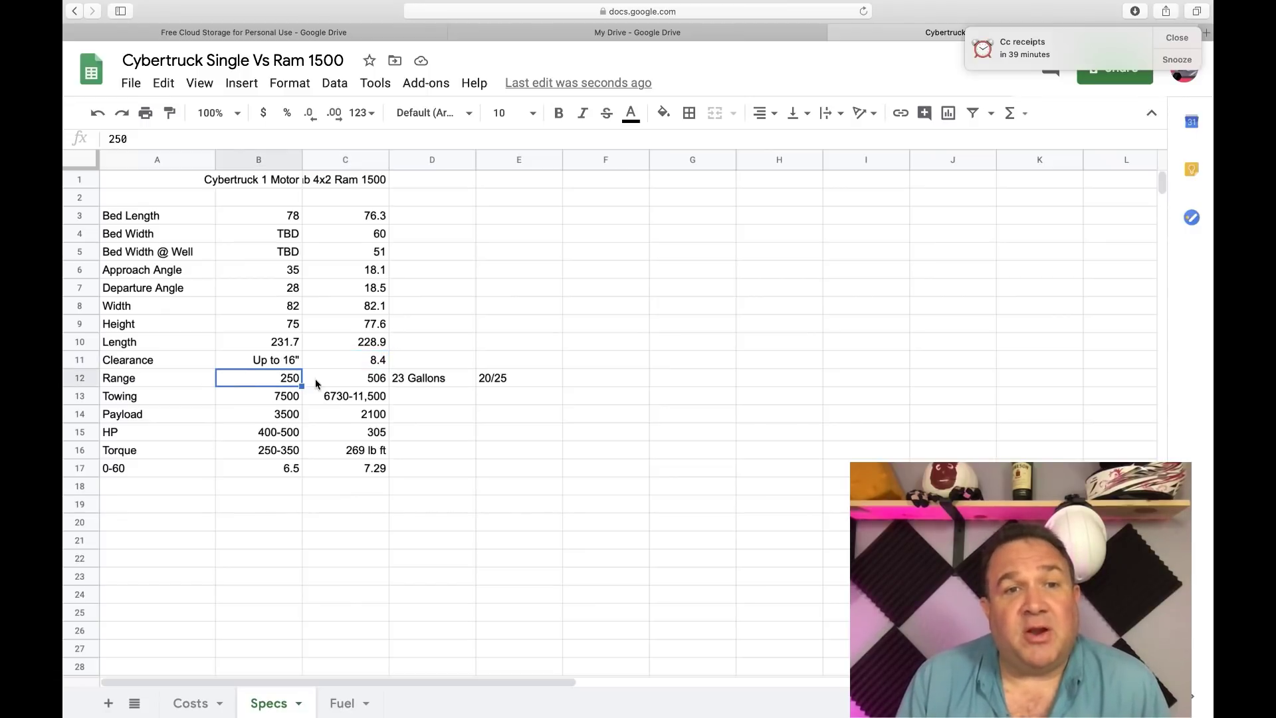
left_click(357, 384)
left_click(290, 384)
left_click(372, 384)
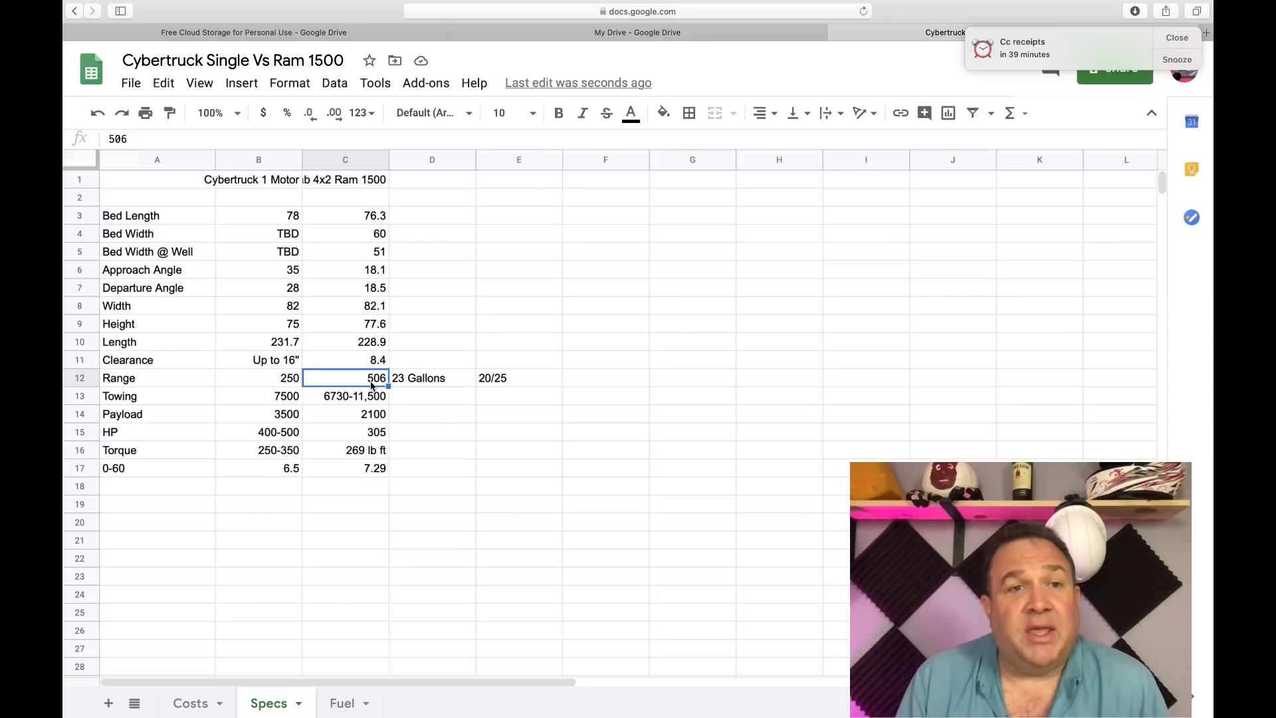
left_click(148, 385)
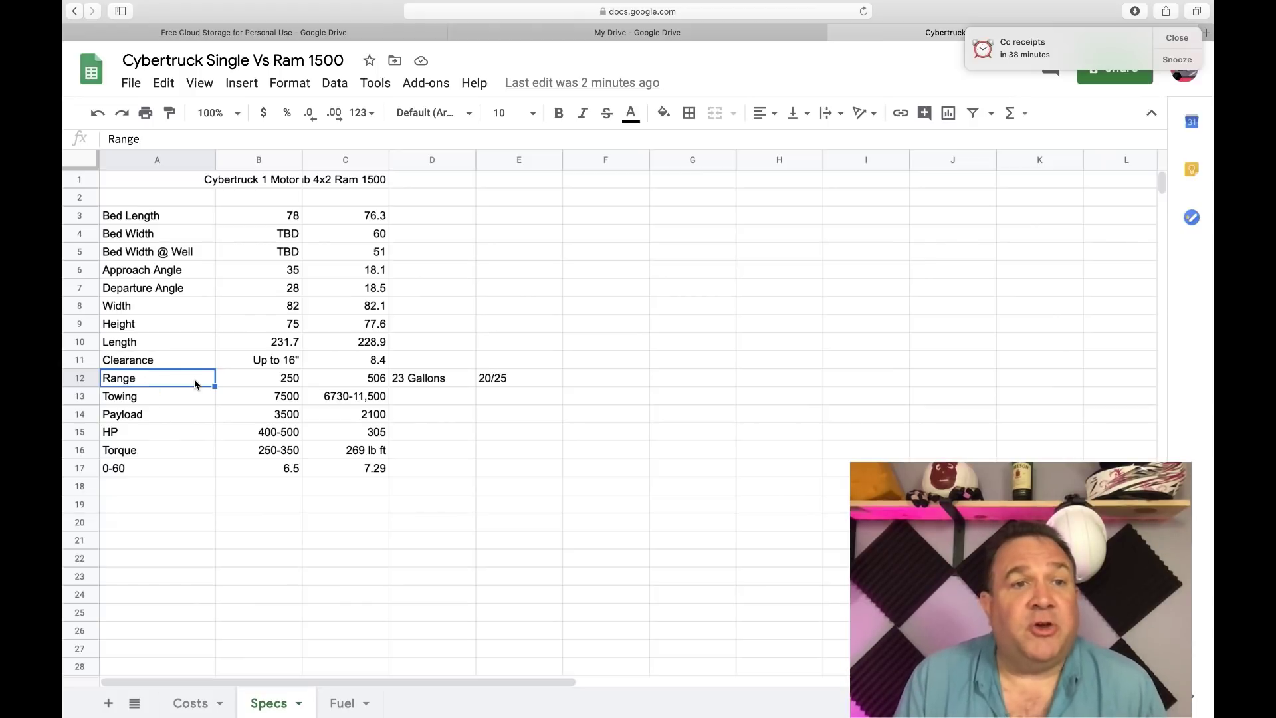
left_click(333, 376)
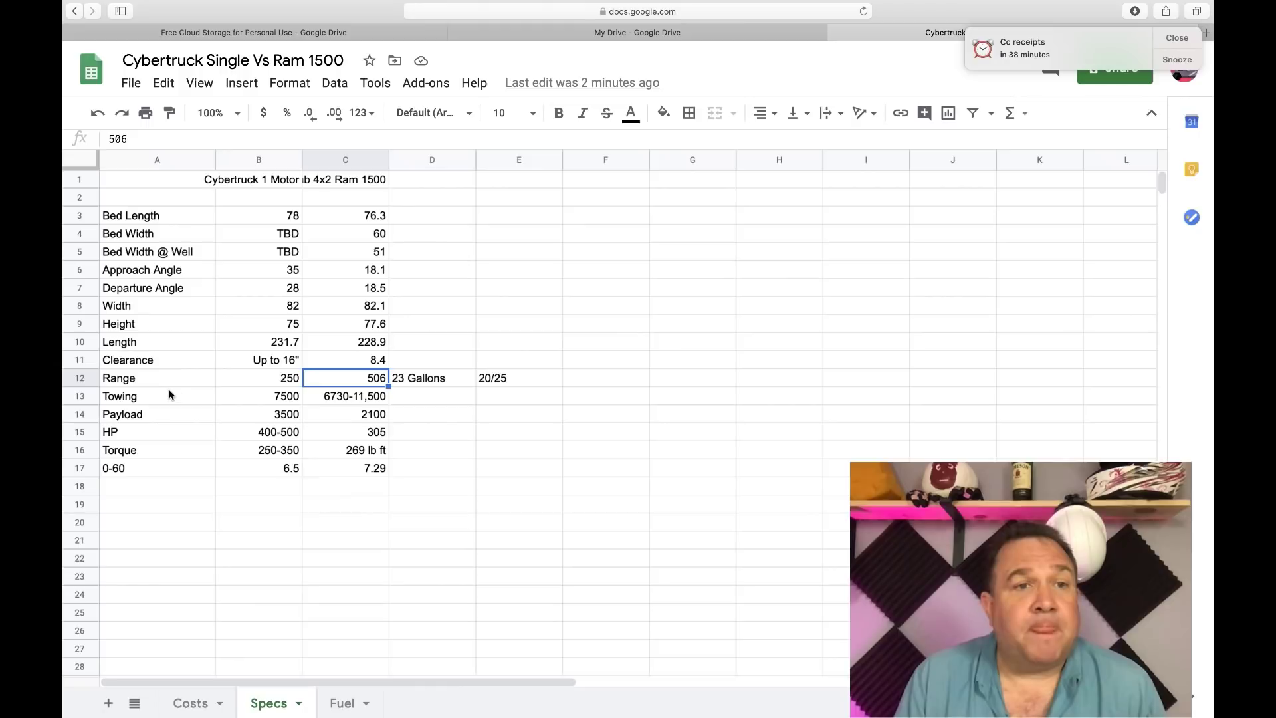
left_click(170, 396)
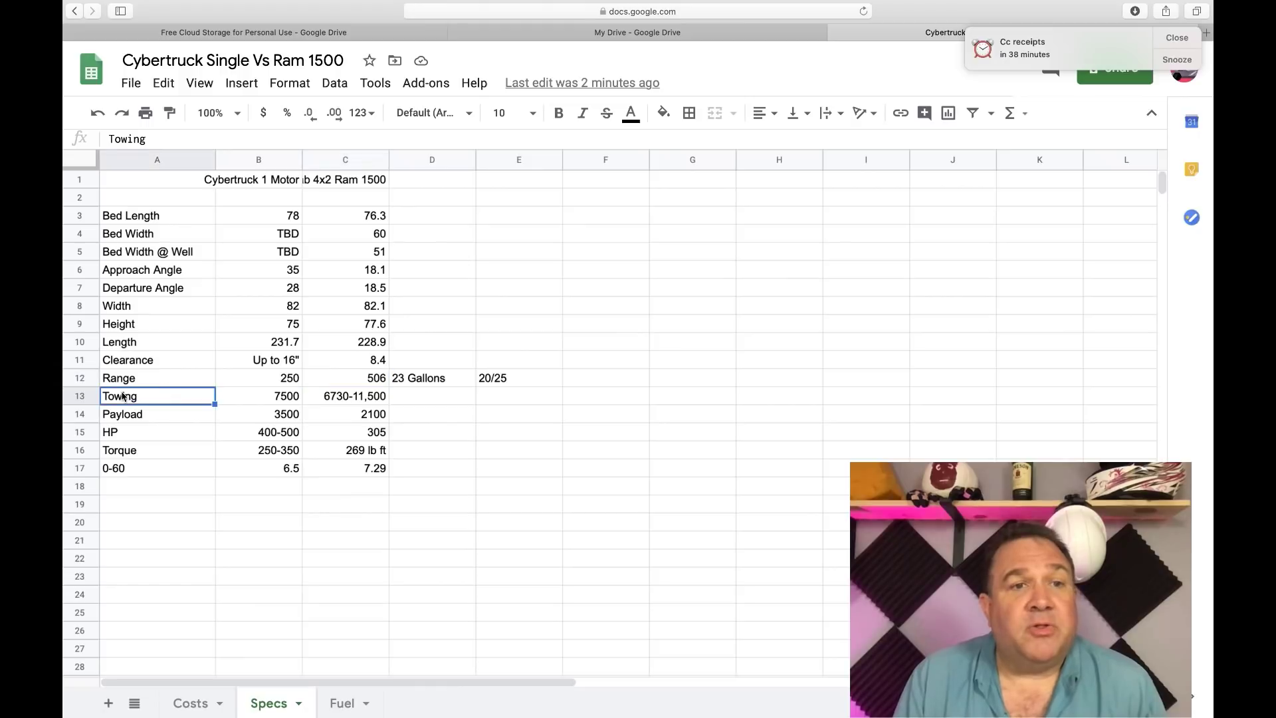
left_click(342, 395)
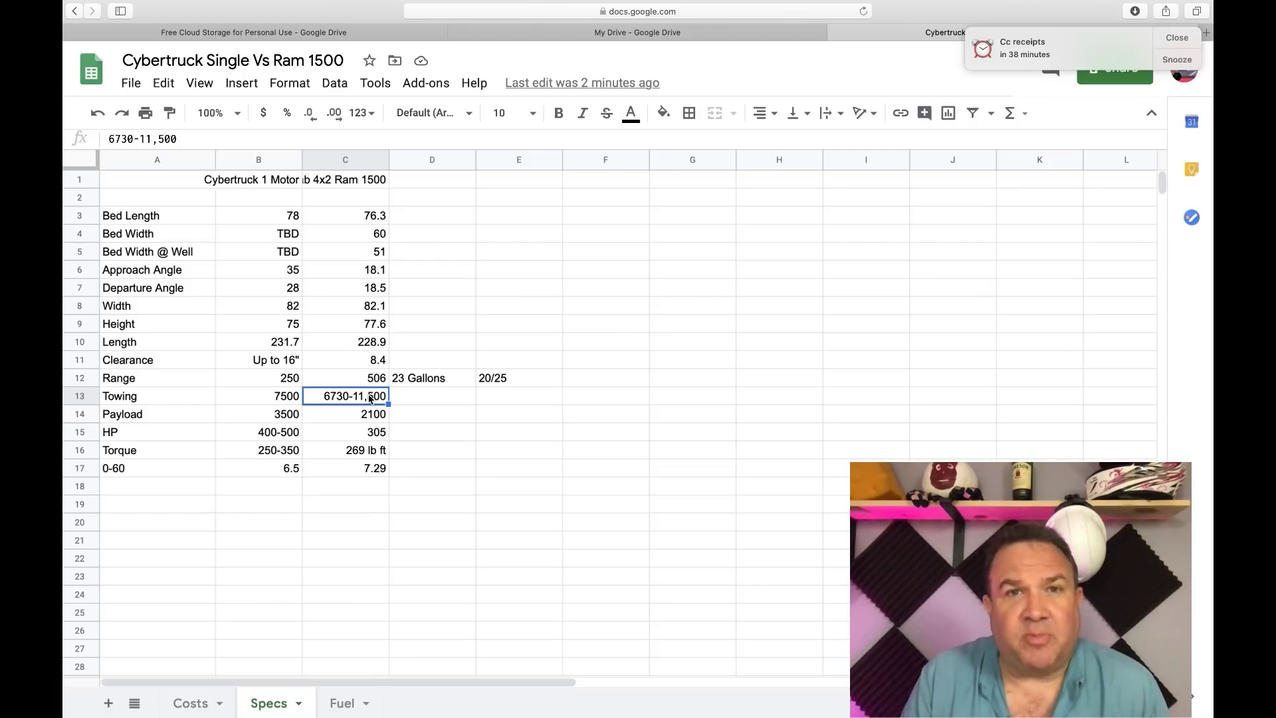
left_click(174, 414)
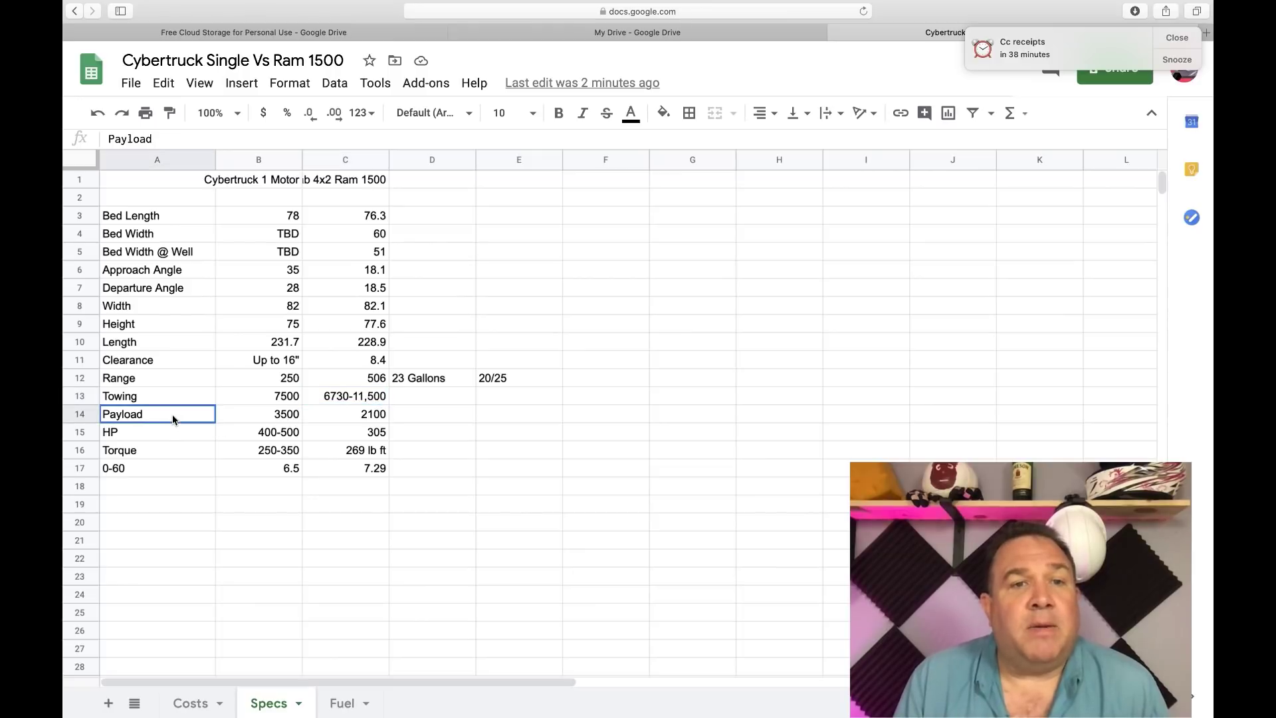
left_click(91, 414)
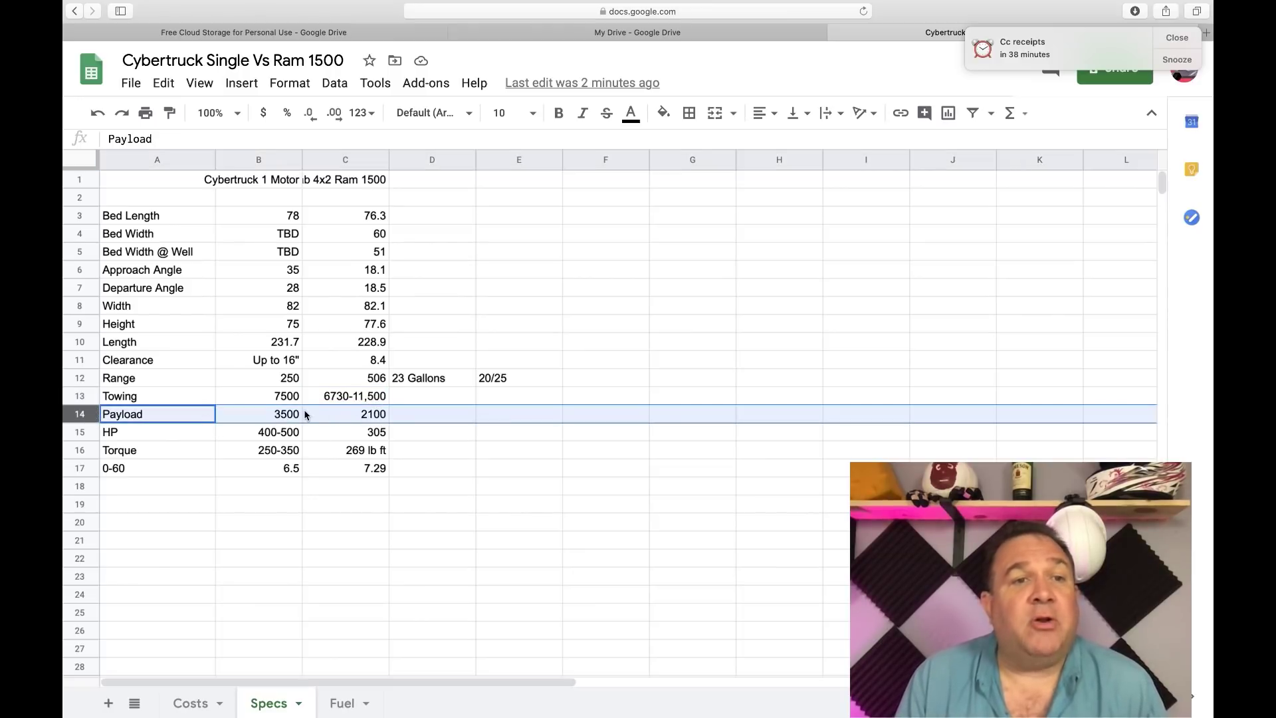
left_click(267, 432)
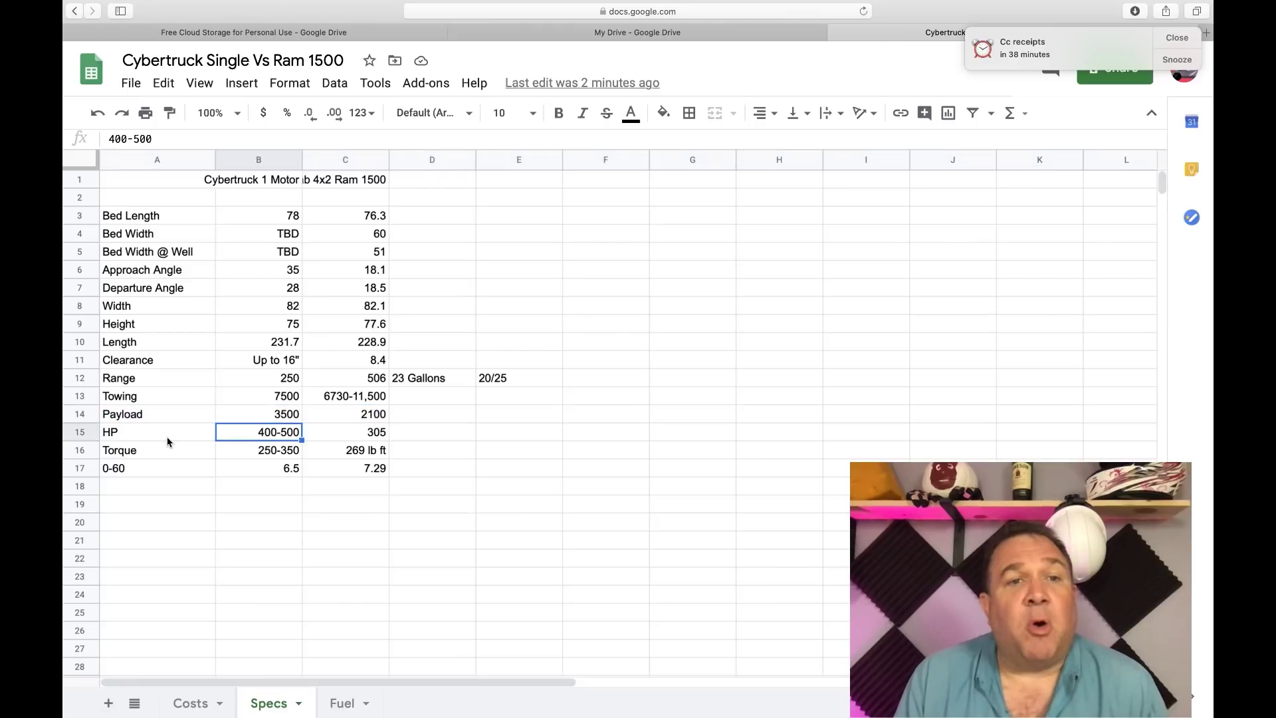
double_click(272, 435)
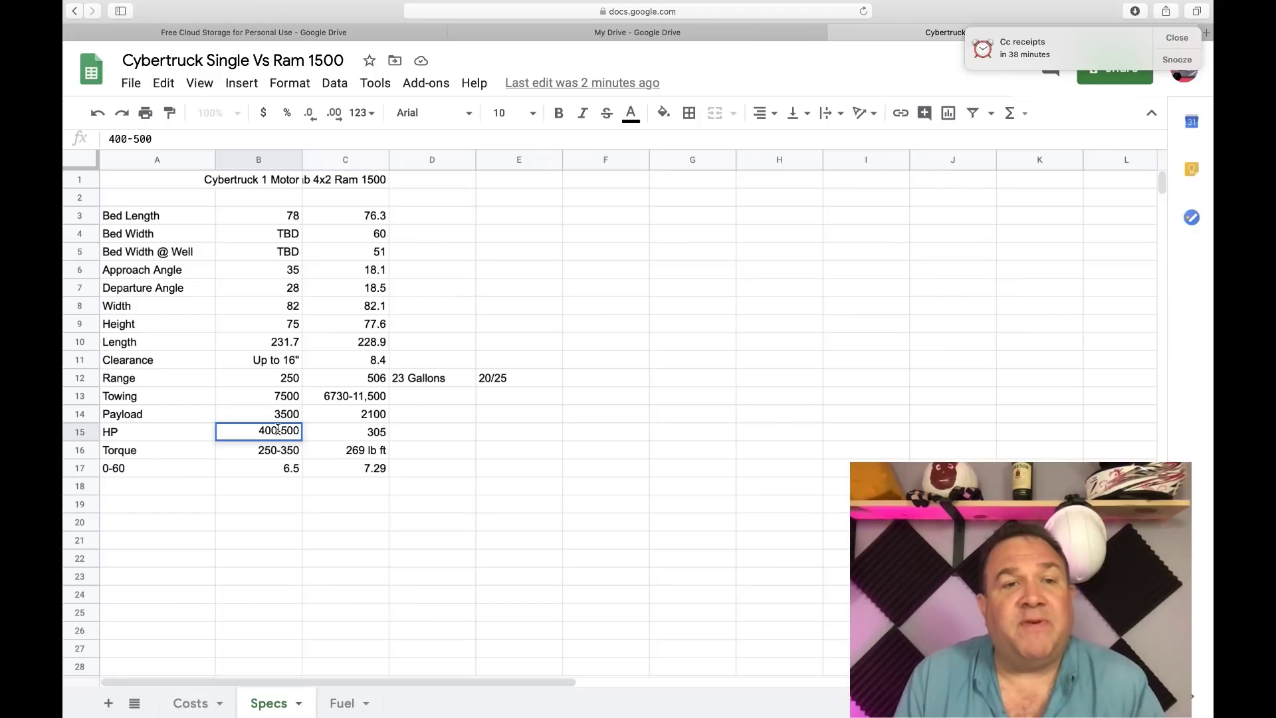
Step: Change the Cybertruck HP value in B15 from 400-500 to 350-450
left_click(278, 431)
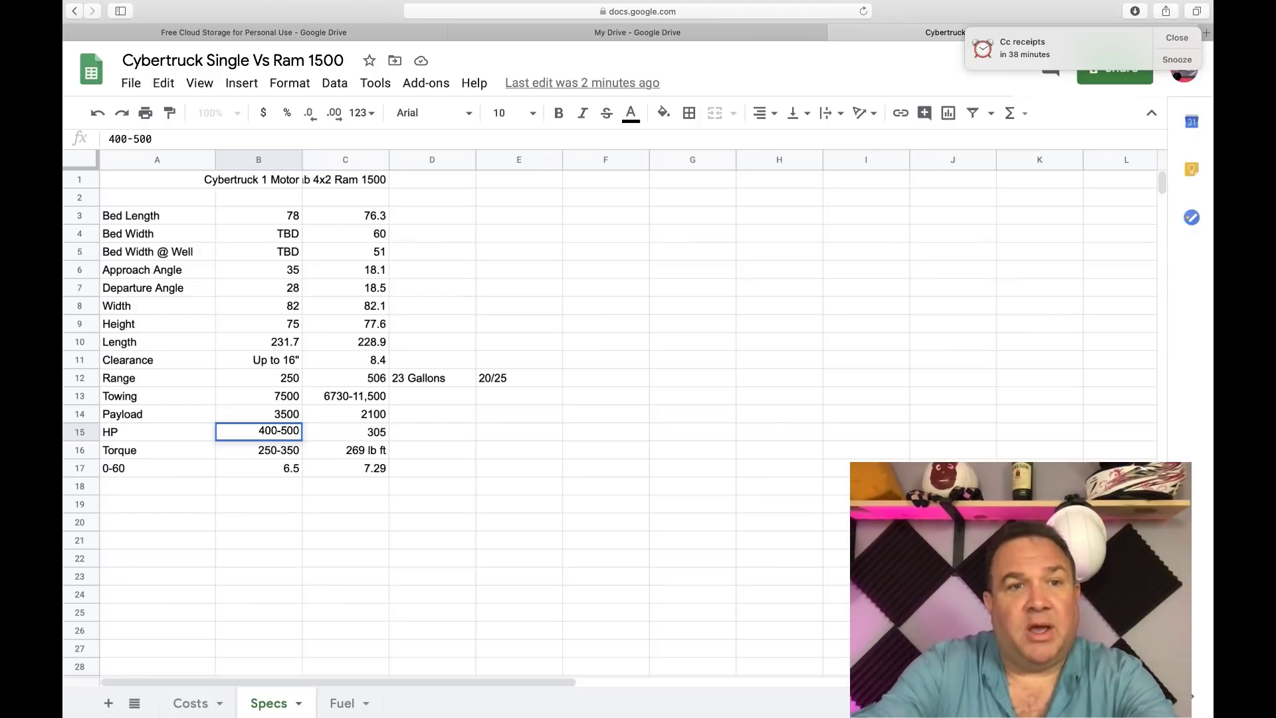
key("BackSpace")
key("BackSpace")
key("BackSpace")
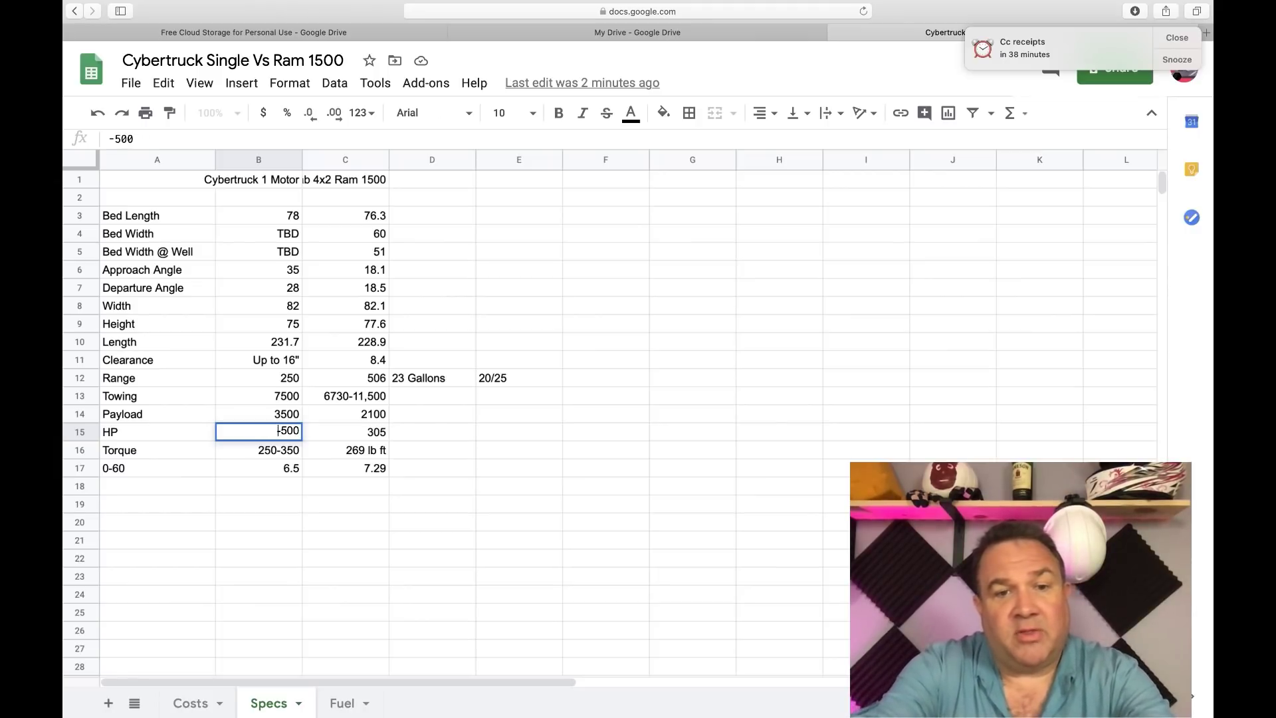
type("350")
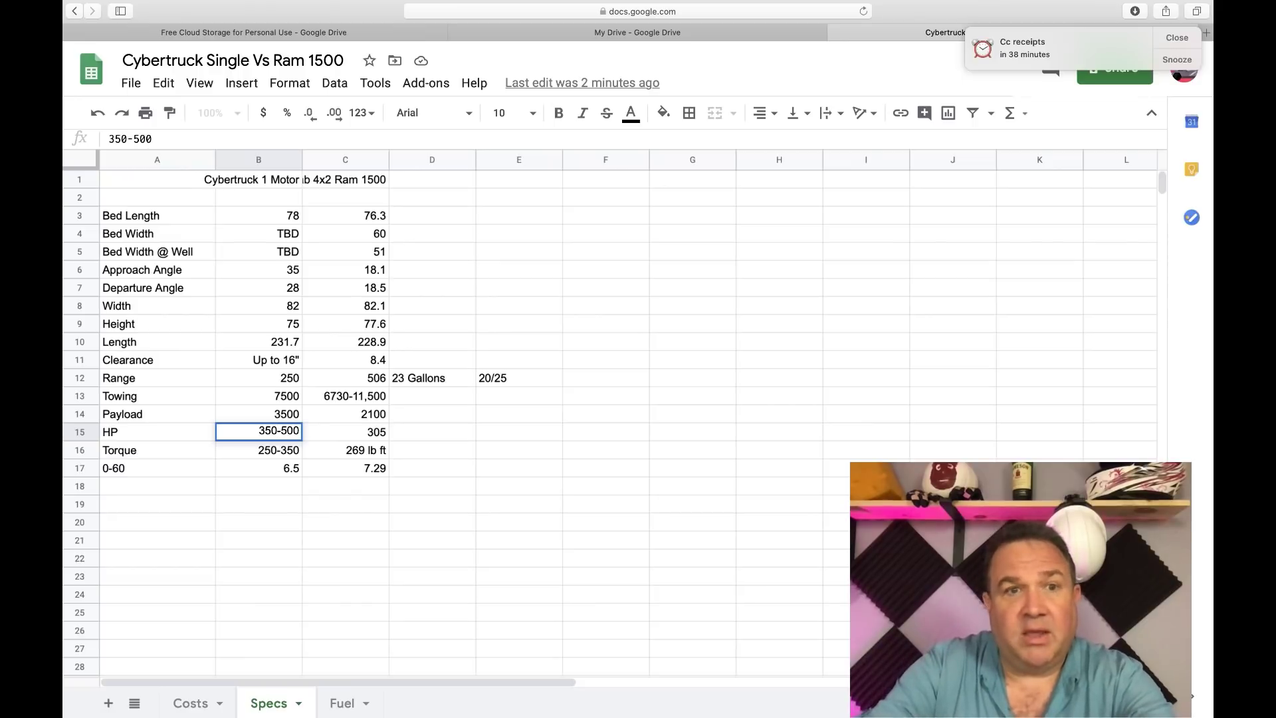
key("BackSpace")
key("BackSpace")
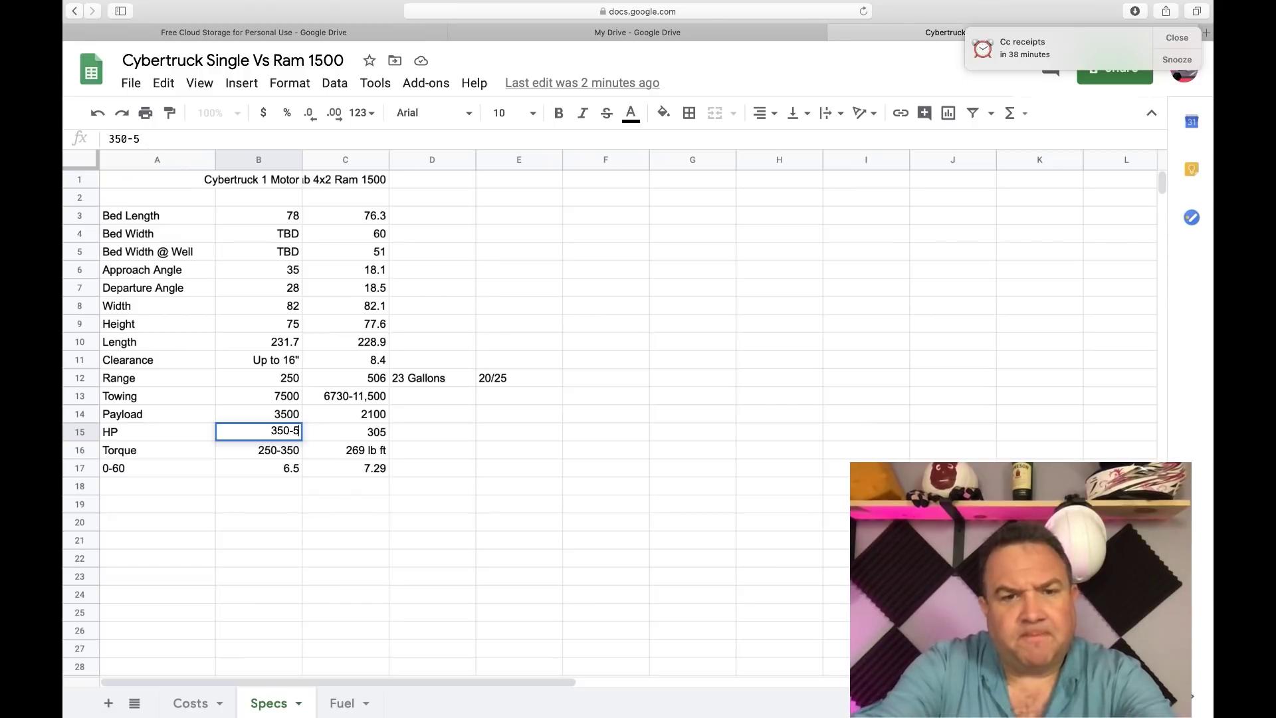
type("4")
key("BackSpace")
key("BackSpace")
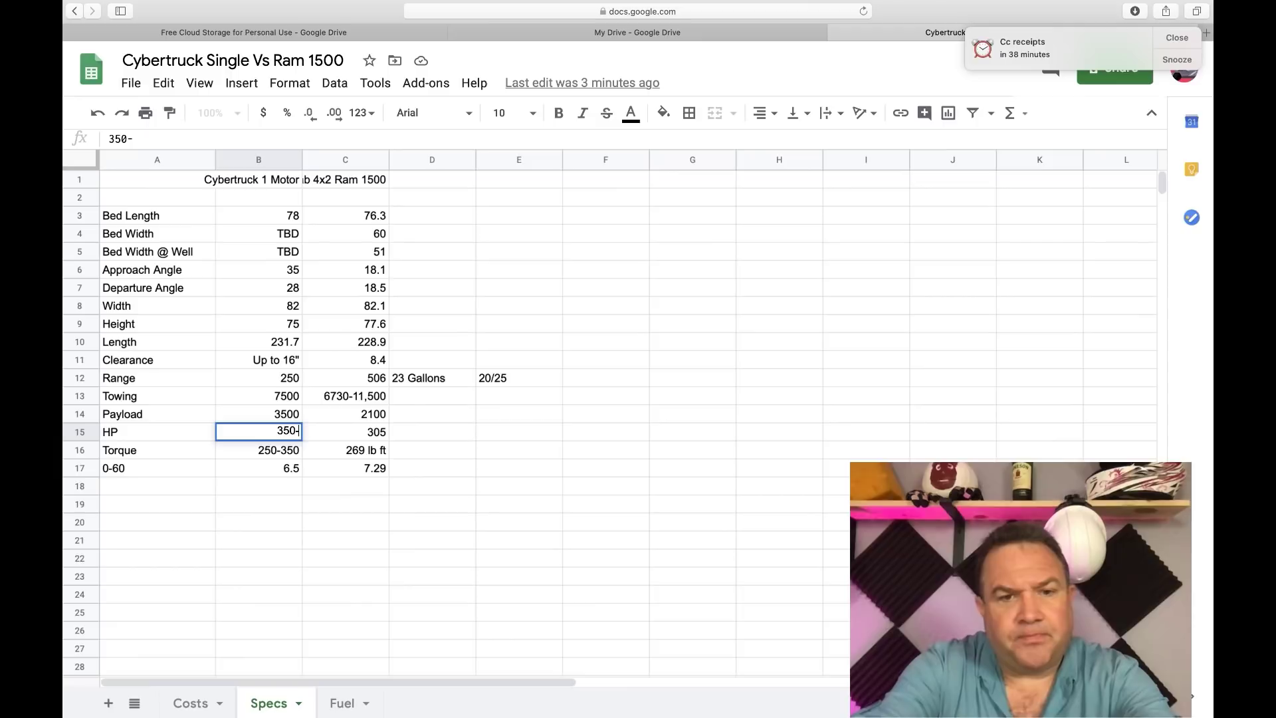
type("450")
key("Return")
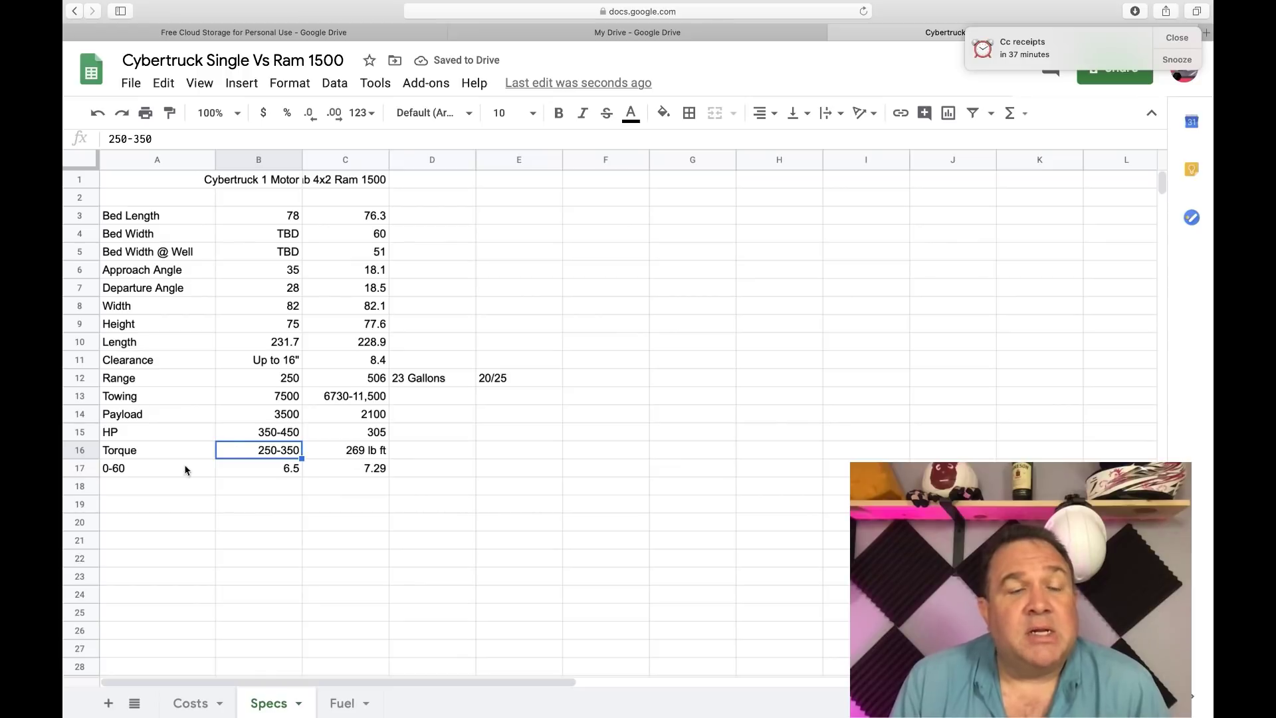
left_click(367, 476)
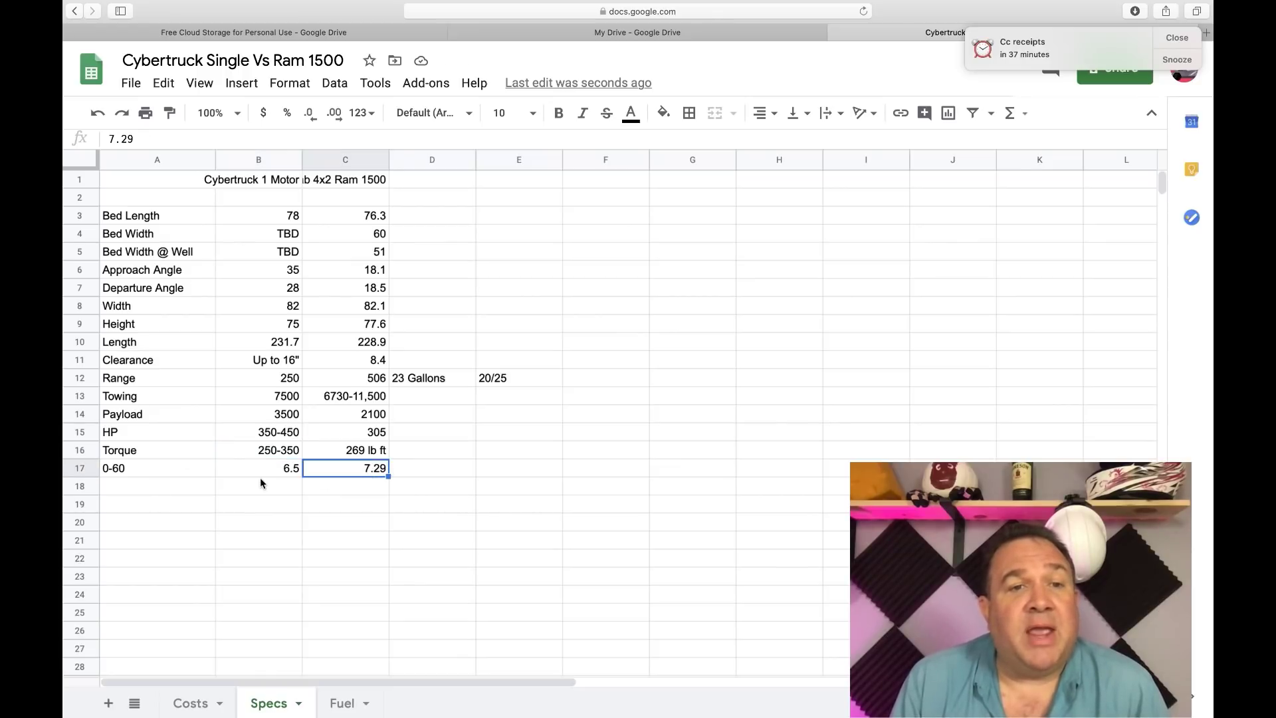
left_click(261, 468)
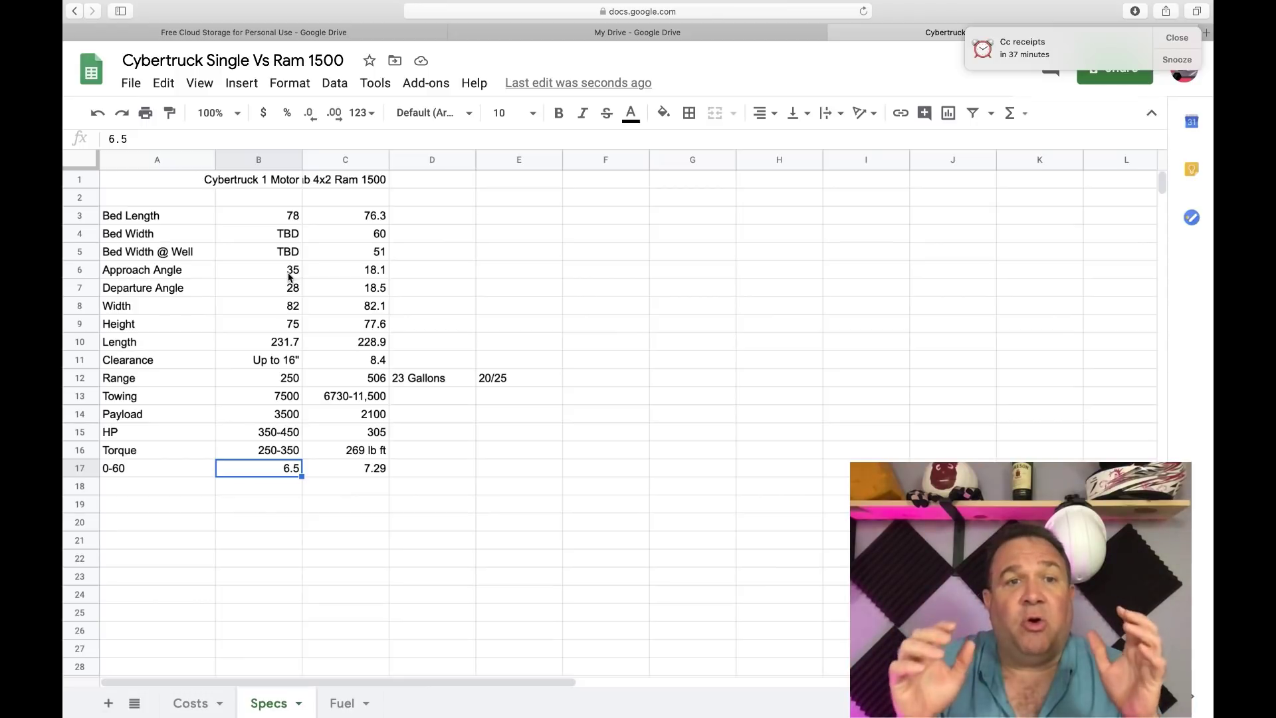
left_click(364, 397)
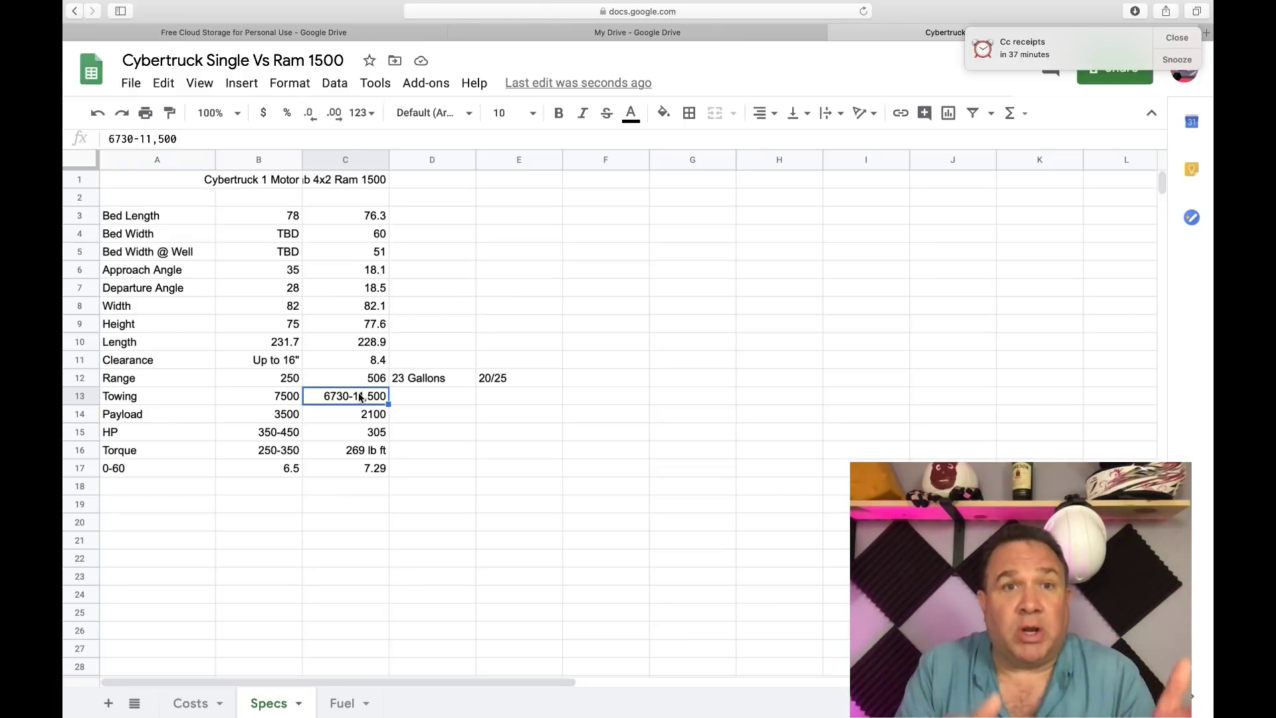
left_click(274, 397)
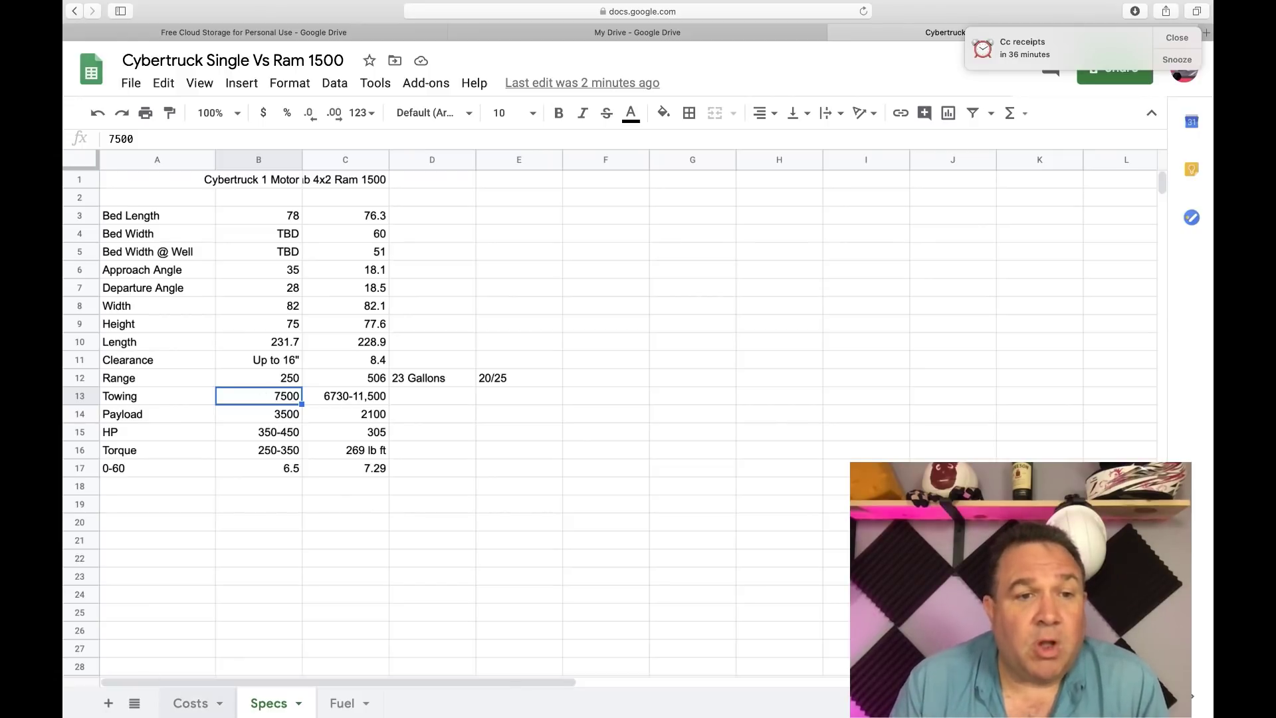
Step: Return to the Costs sheet and check the Cybertruck's $27,930 depreciation formula, =A12*0.7
left_click(219, 706)
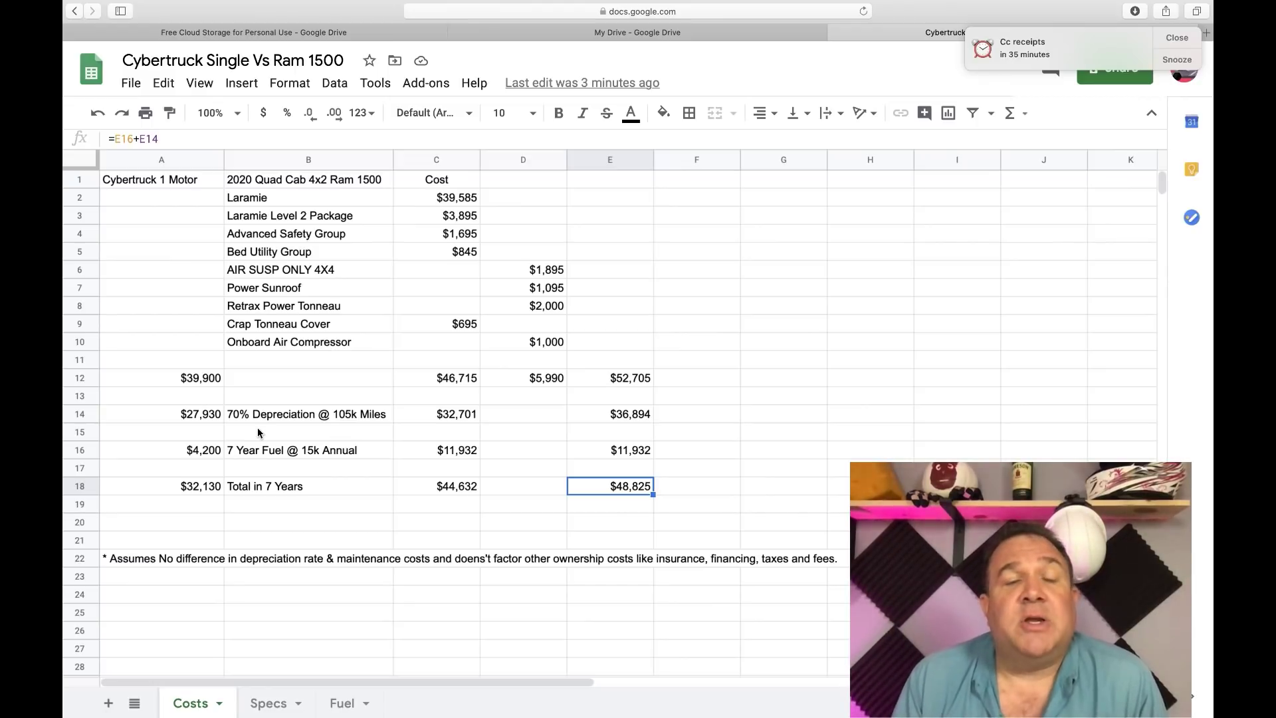
left_click(203, 416)
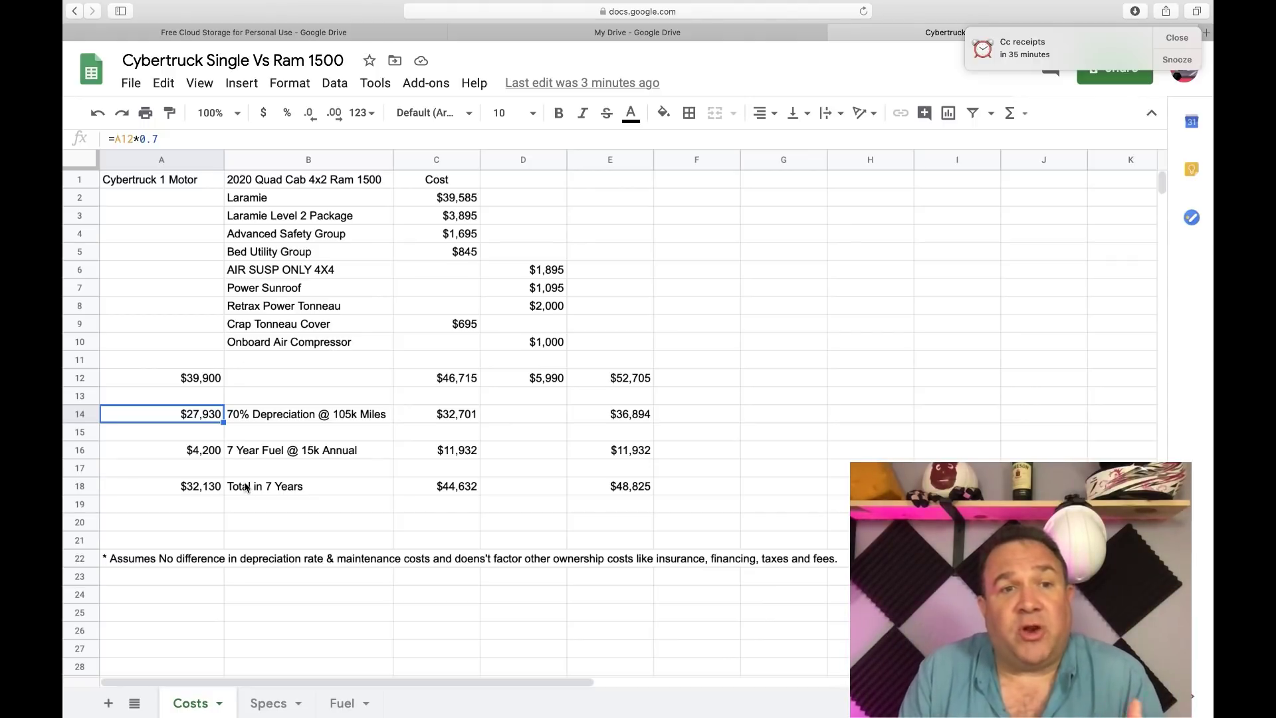
left_click(207, 490)
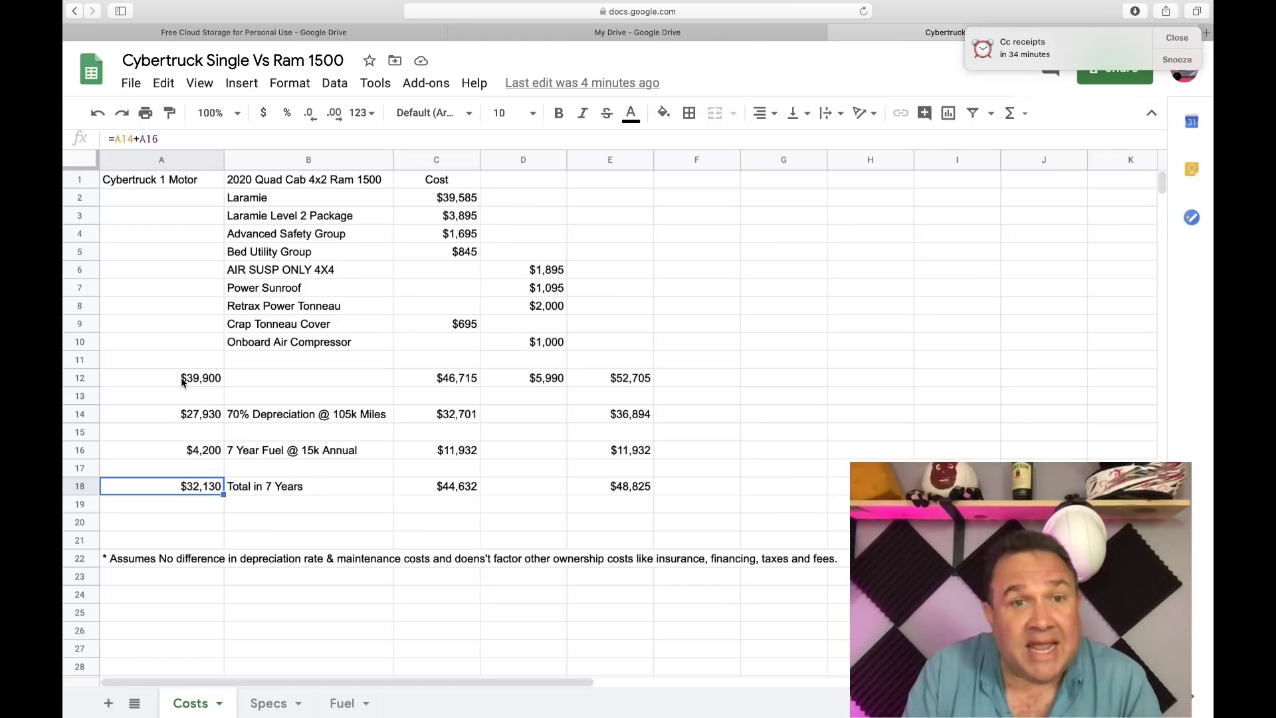
left_click(81, 374)
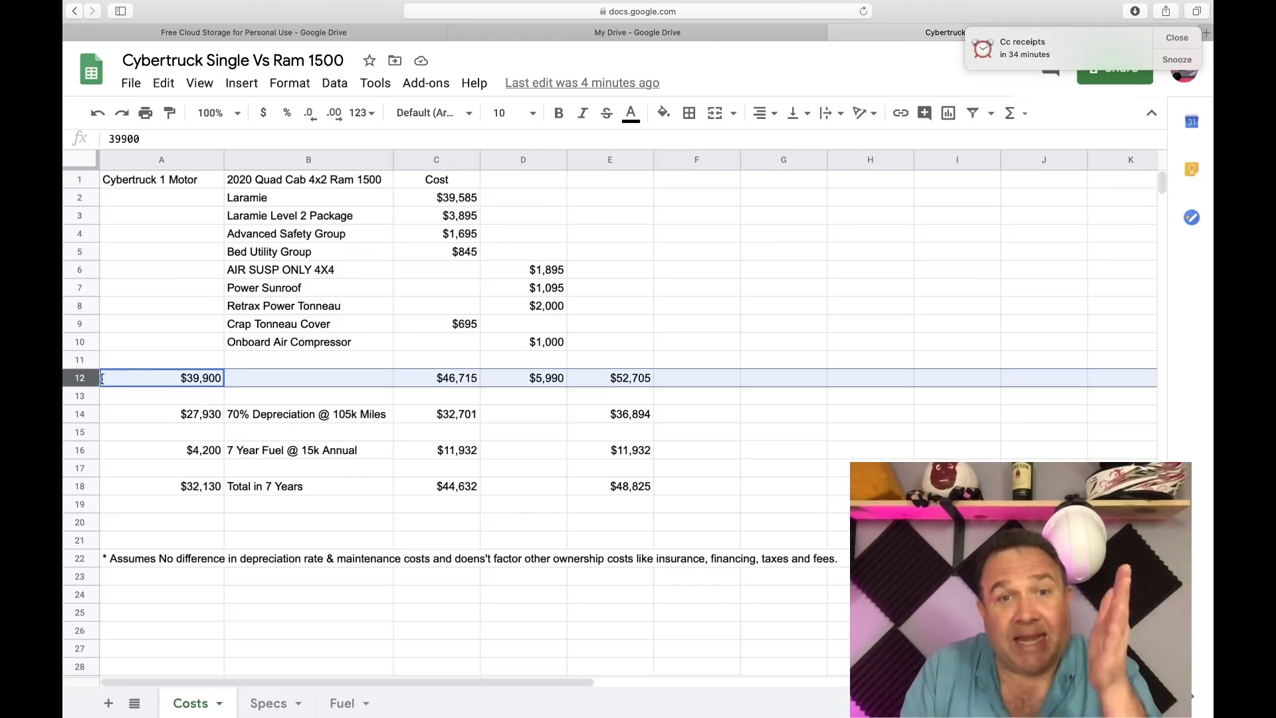